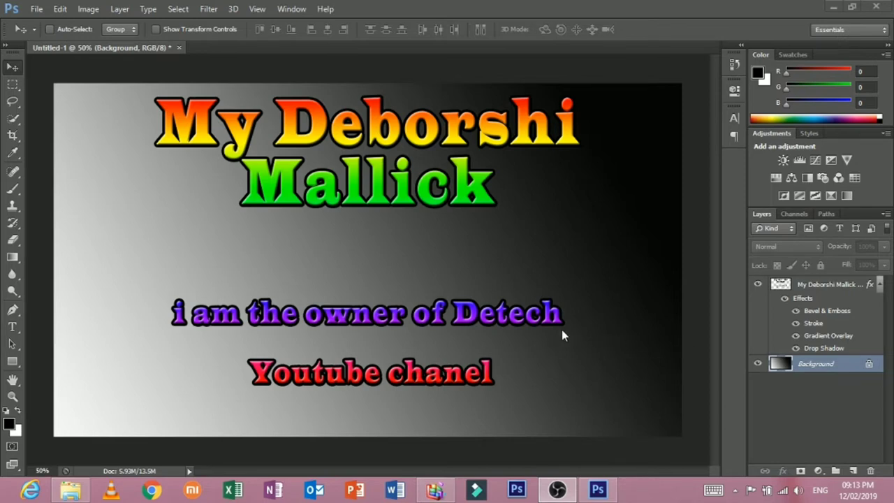
- Delete the styled text layer above the gradient background
left_click(778, 286)
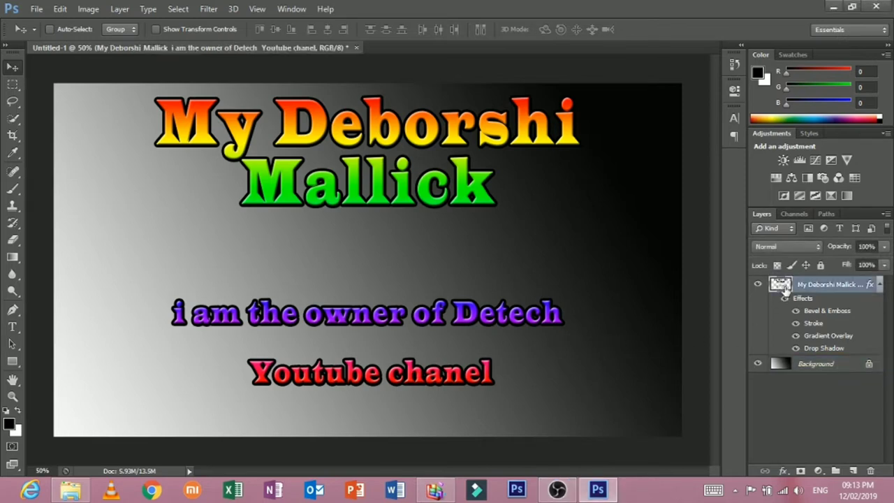
key("Delete")
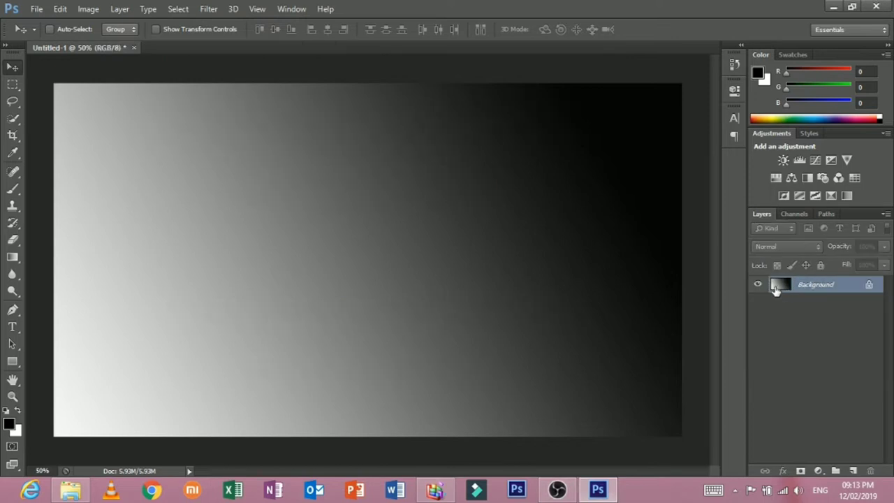
- Create a new white 1890 × 1060 pixel RGB document at 72 pixels/inch and close Untitled-1 without saving
left_click(37, 9)
left_click(47, 26)
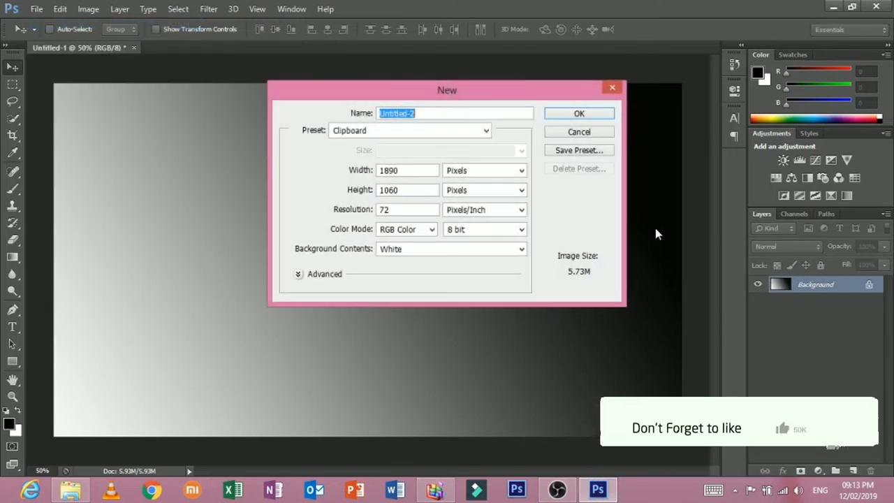
left_click(567, 114)
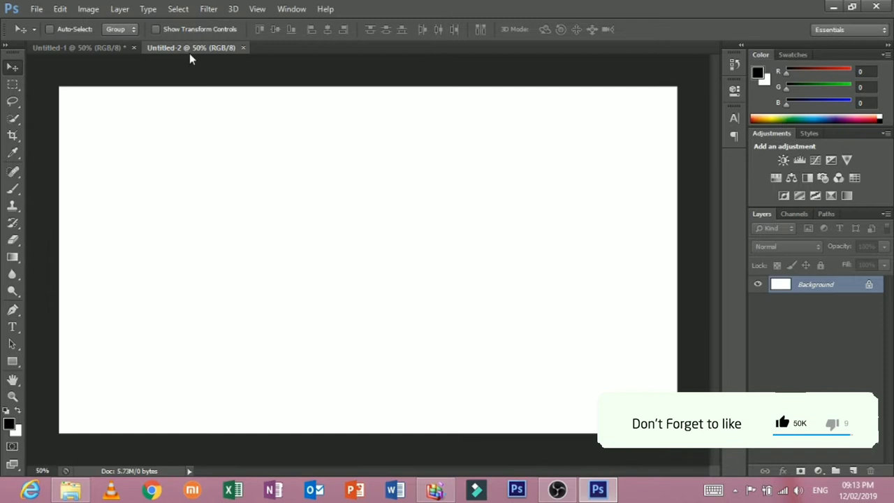
left_click(134, 48)
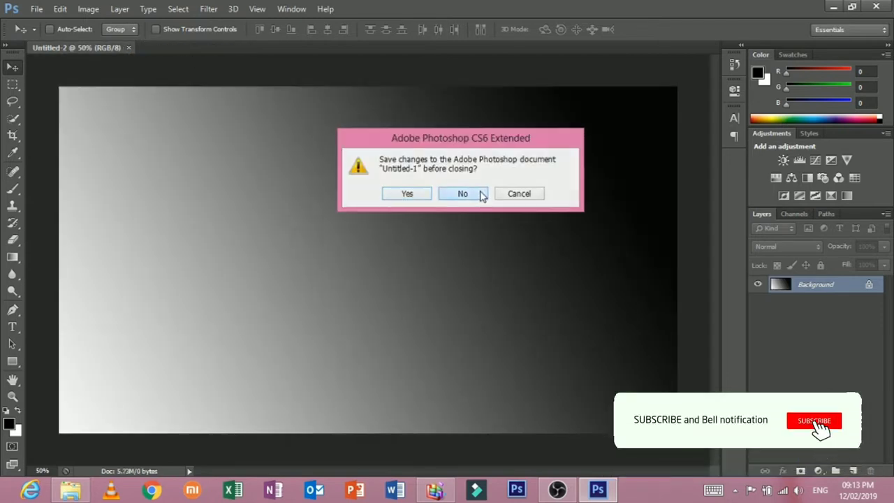
left_click(478, 193)
- Open the image hero-alom-990x557.jpg from the Desktop folder
left_click(36, 8)
left_click(41, 35)
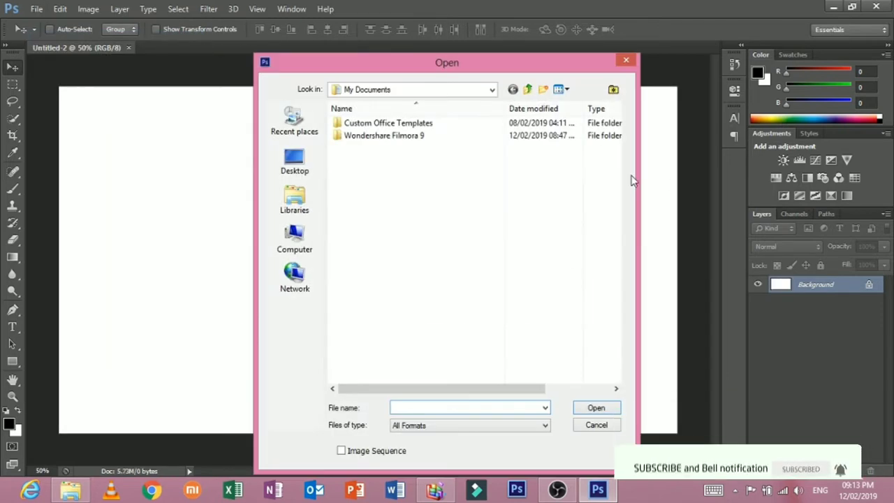
left_click(294, 159)
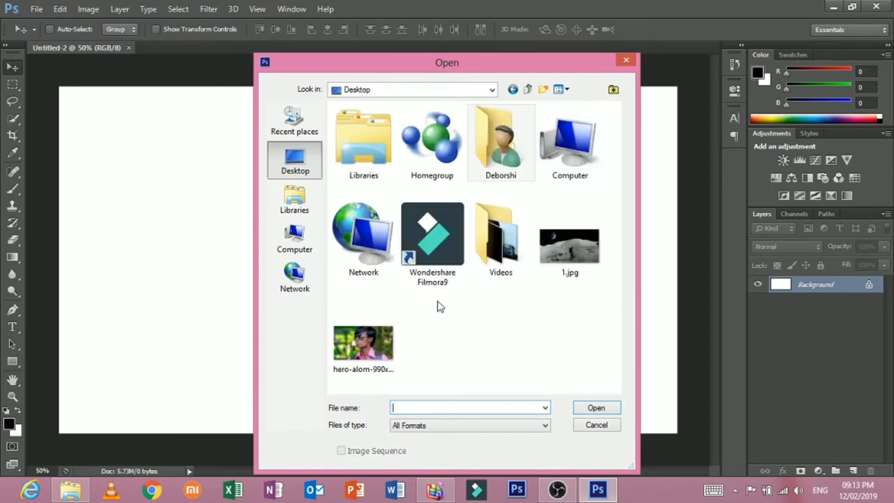
double_click(362, 344)
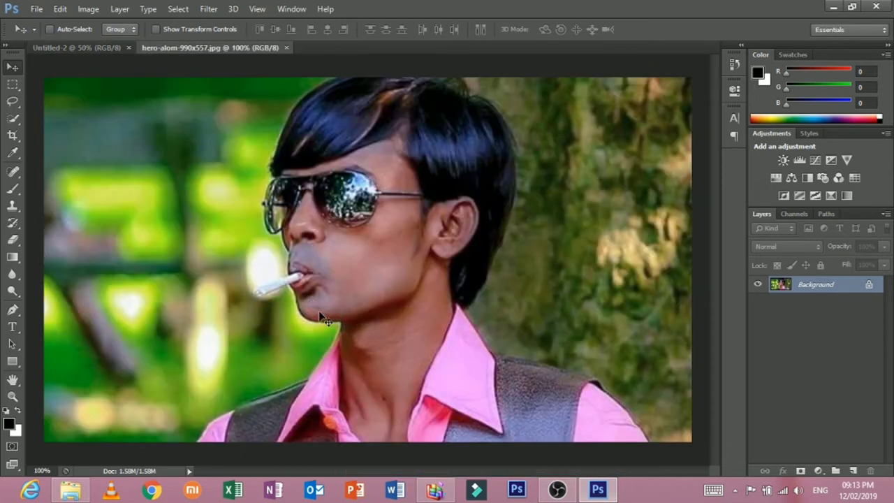
- Copy the entire photo and paste it as a new layer into the Untitled-2 document
key("ctrl+a")
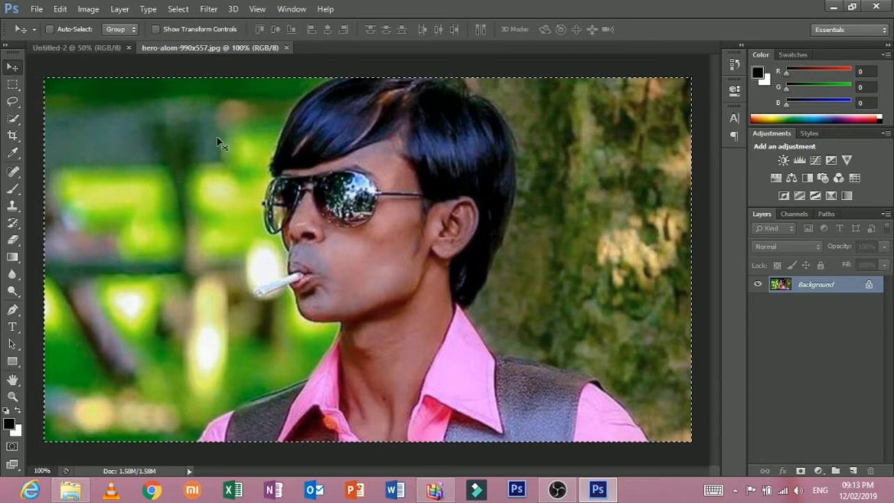
left_click(110, 48)
key("ctrl+v")
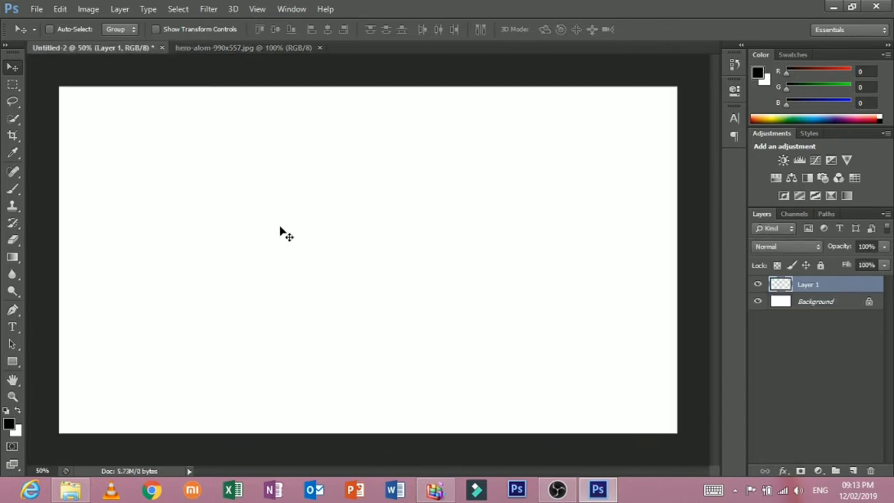
- Scale the pasted photo with Free Transform to fill the whole canvas, and close the original photo's document
key("ctrl+t")
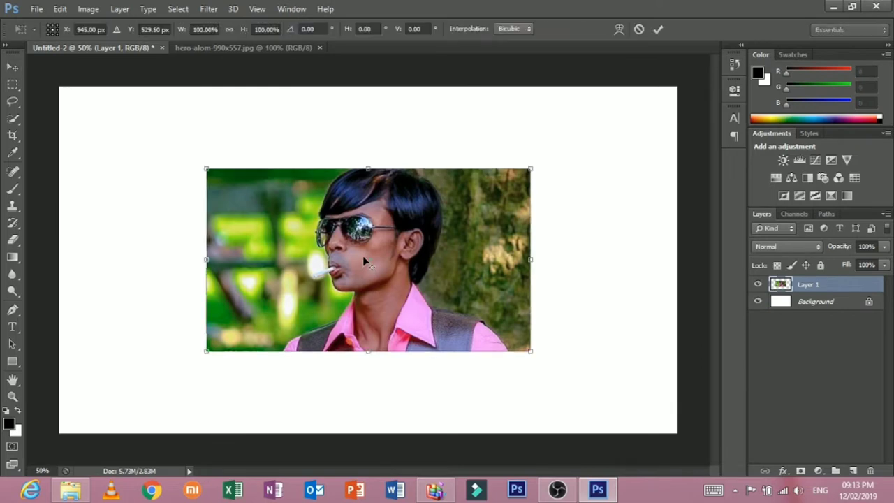
left_click_drag(266, 204, 277, 209)
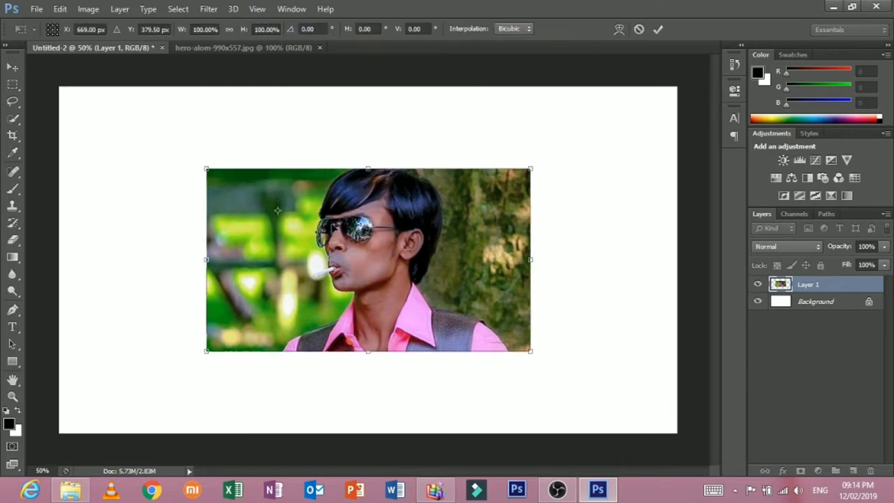
left_click_drag(425, 260, 279, 178)
left_click_drag(385, 268, 677, 433)
left_click(14, 67)
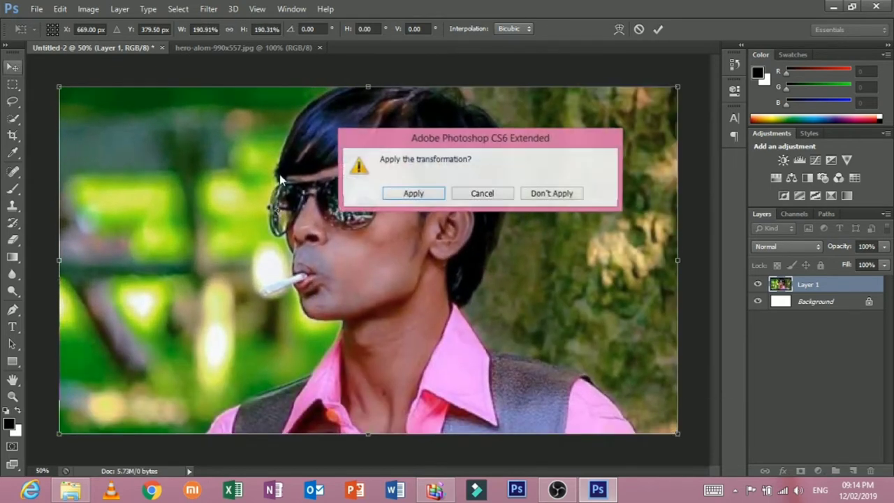
left_click(409, 191)
left_click(236, 49)
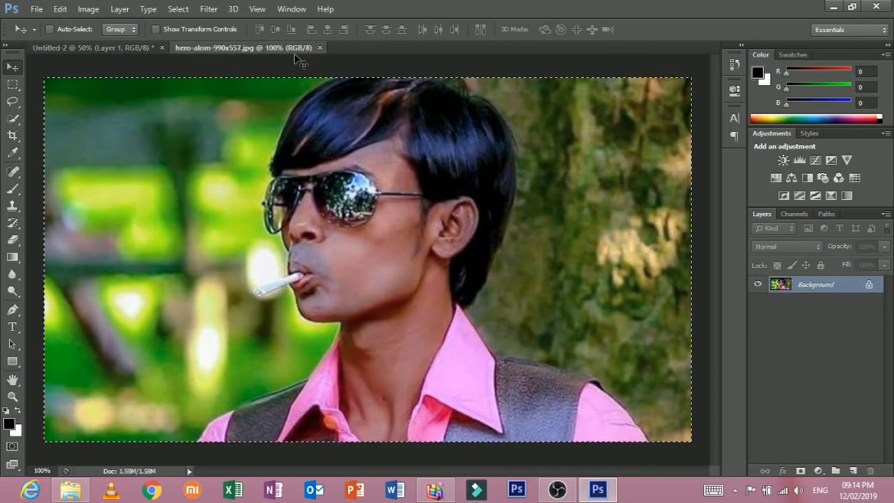
left_click(320, 47)
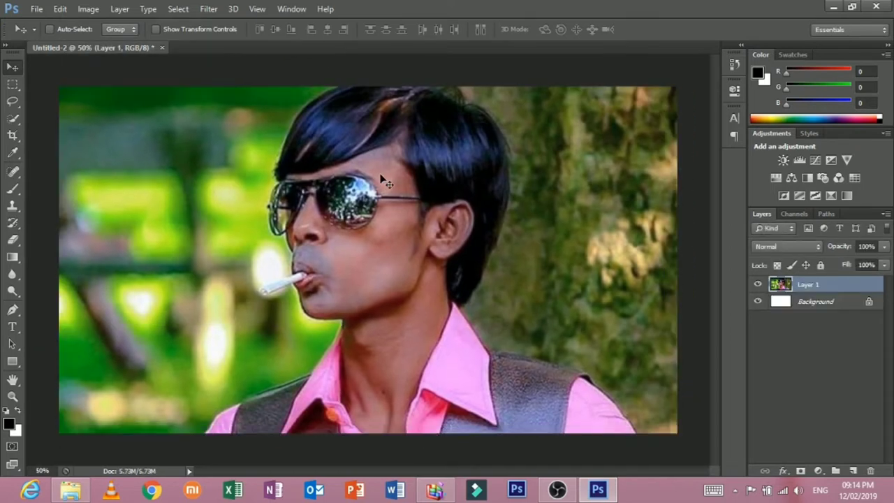
- Try Brightness/Contrast on the photo layer with brightness 47 and with the automatic correction, and cancel the adjustment
left_click(63, 8)
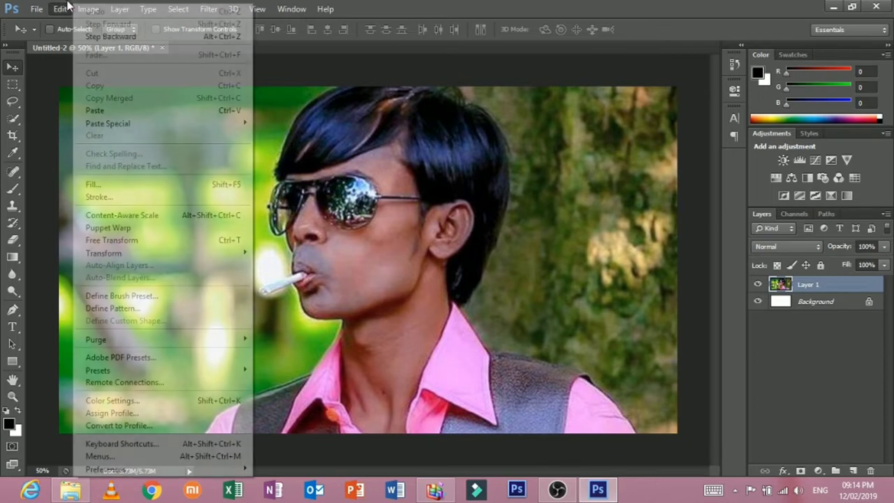
mouse_move(88, 8)
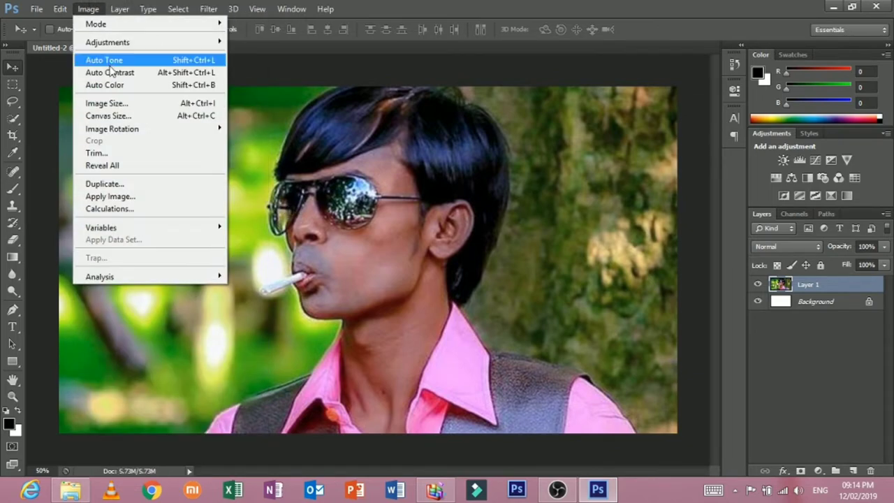
mouse_move(112, 41)
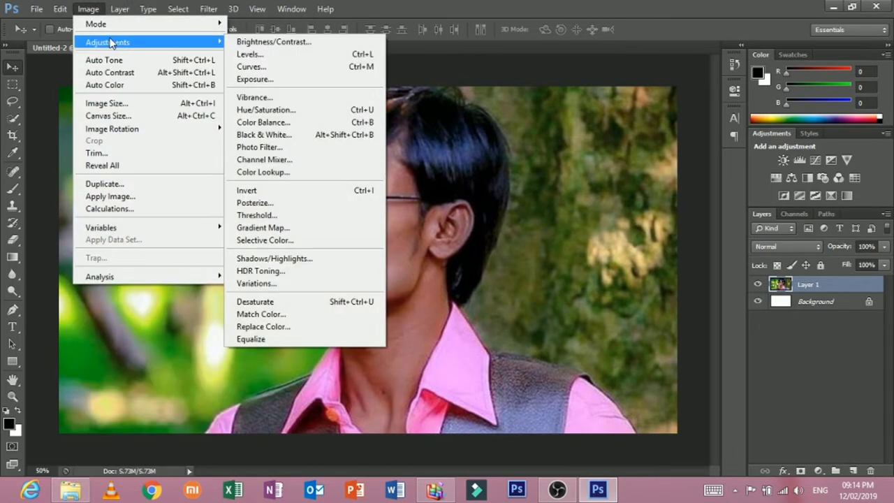
left_click(257, 47)
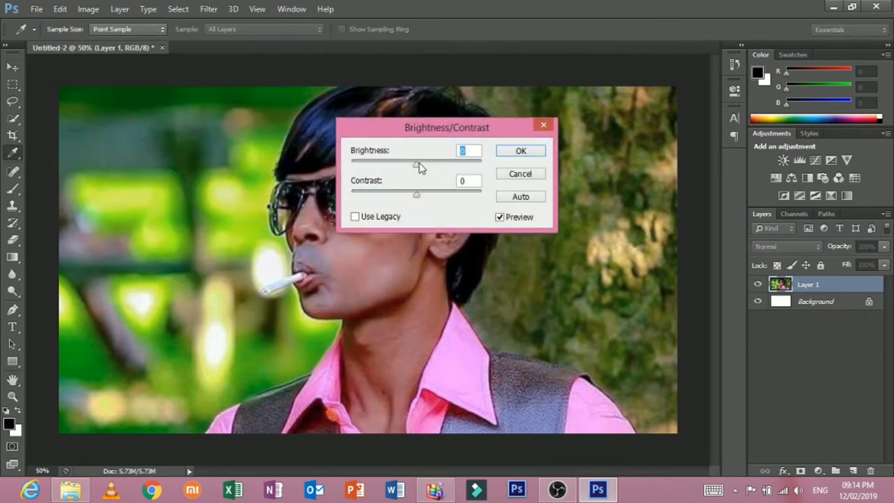
mouse_move(419, 167)
left_mouse_down()
mouse_move(471, 173)
mouse_move(437, 167)
left_mouse_up()
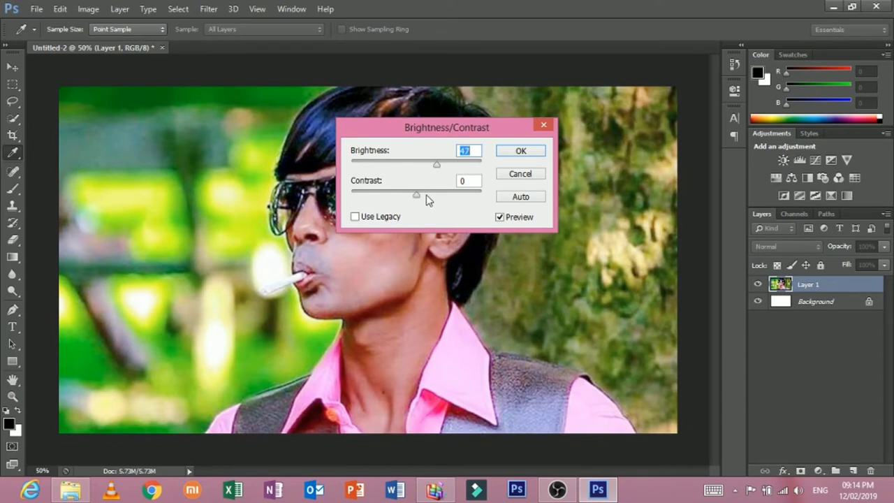
mouse_move(428, 199)
left_mouse_down()
mouse_move(451, 194)
mouse_move(419, 201)
left_mouse_up()
left_click(528, 201)
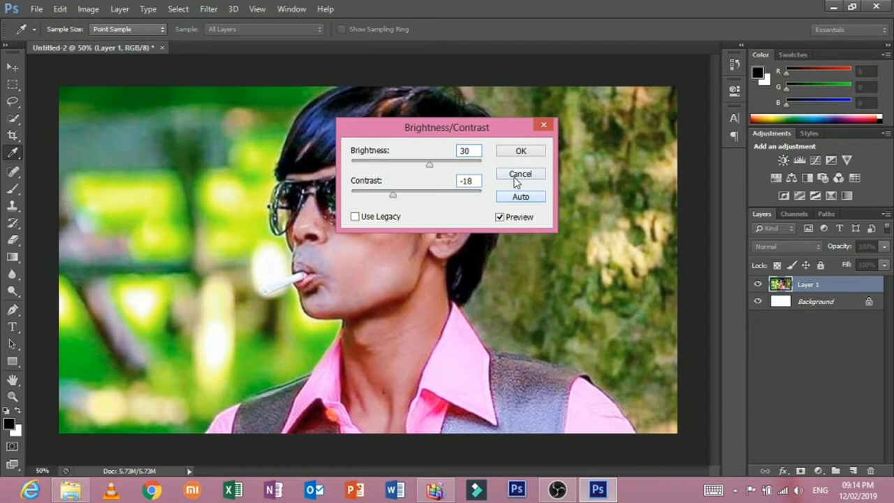
left_click(542, 128)
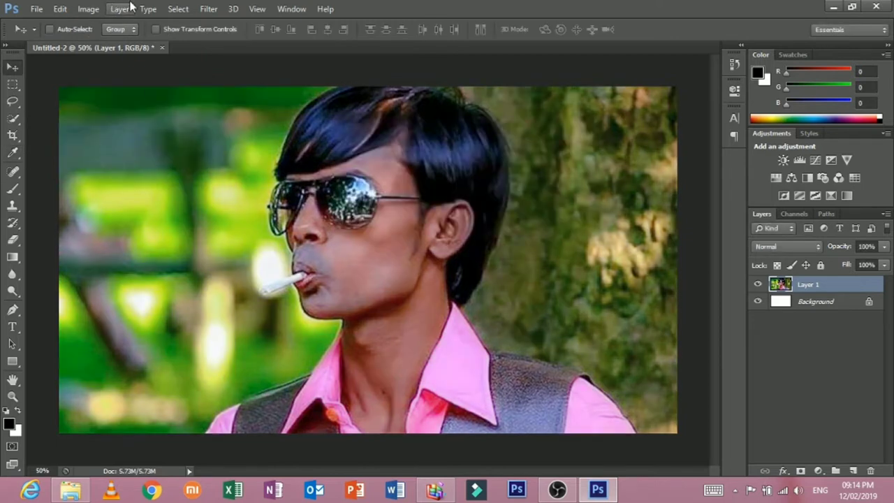
- Start a Levels adjustment on the photo layer and try the white output level in the Red and Green channels
left_click(88, 10)
mouse_move(130, 42)
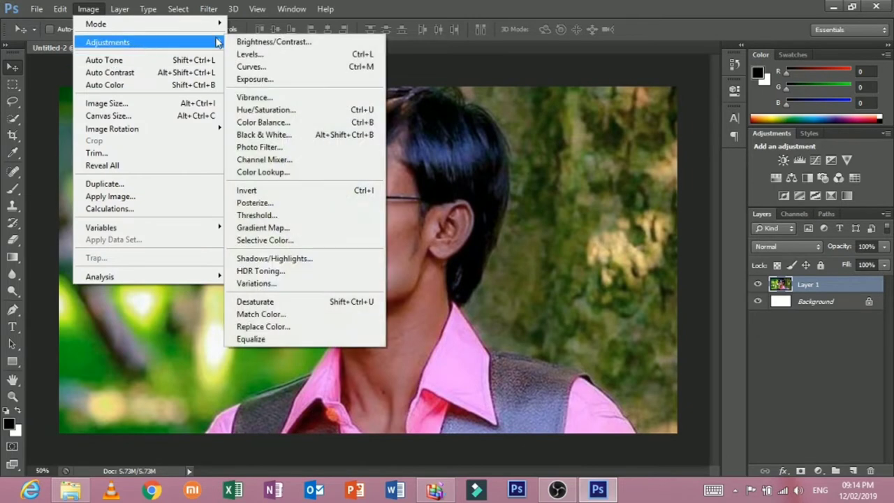
left_click(310, 55)
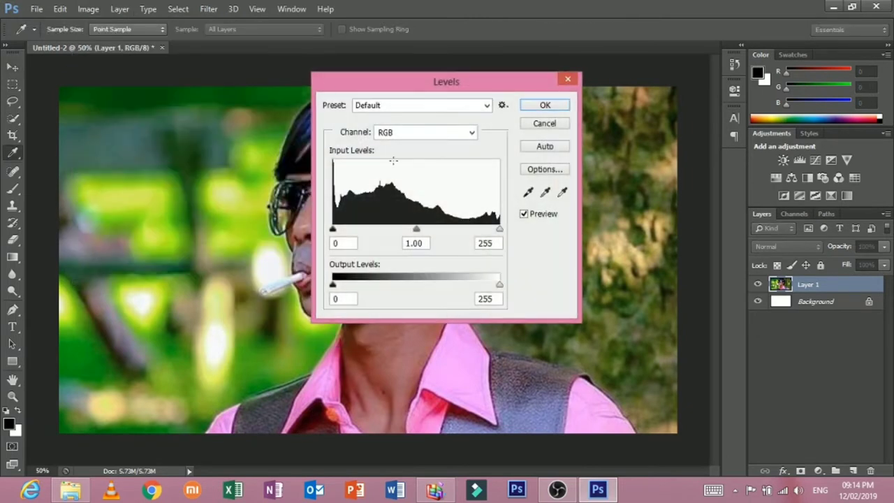
left_click(440, 133)
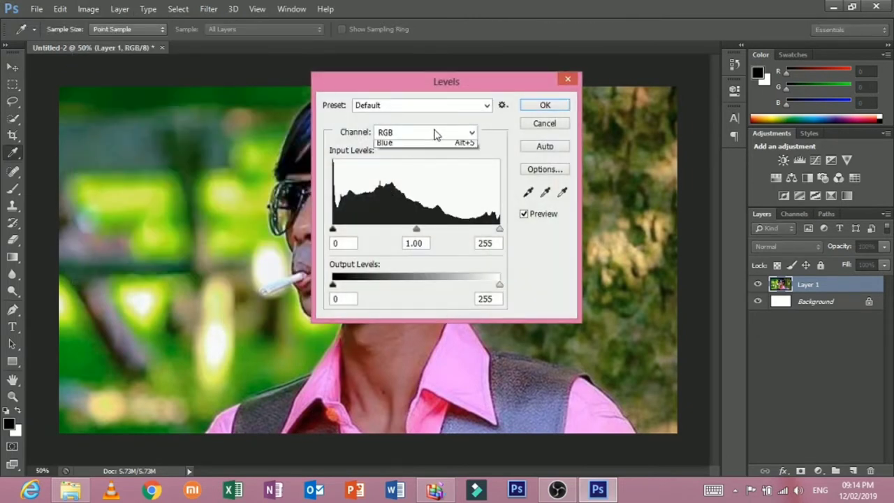
left_click(419, 157)
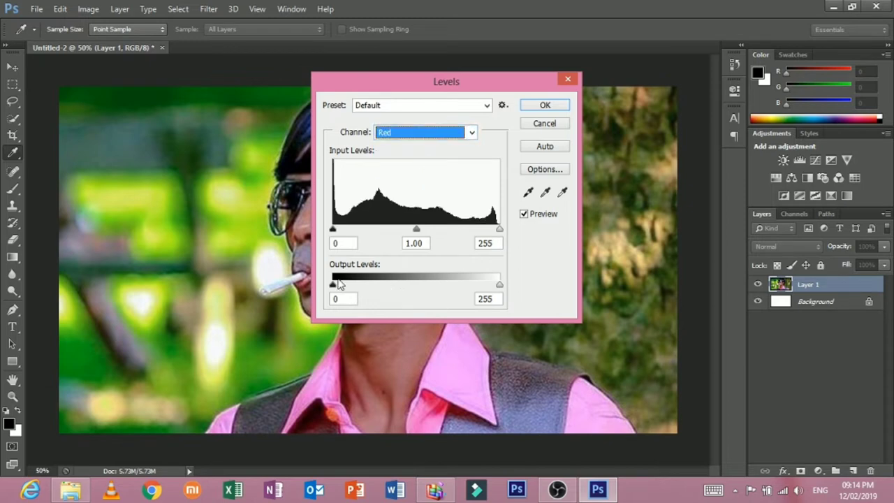
left_click_drag(499, 285, 700, 308)
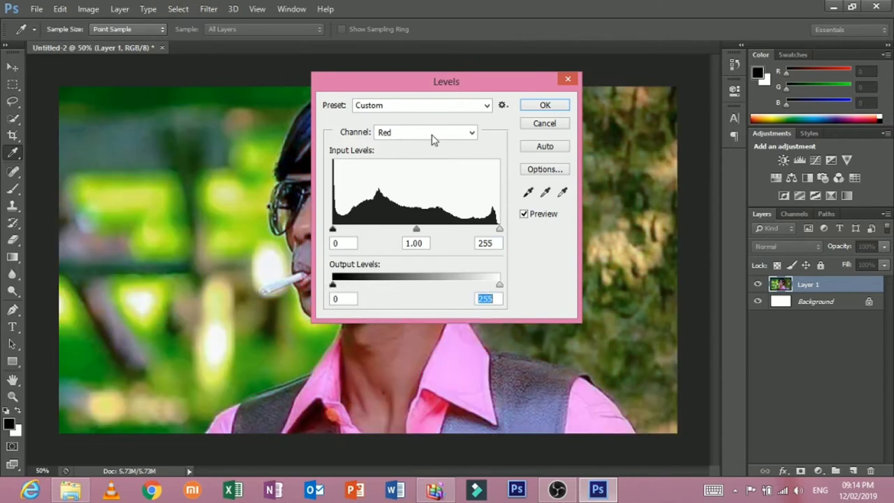
left_click(431, 136)
left_click(425, 167)
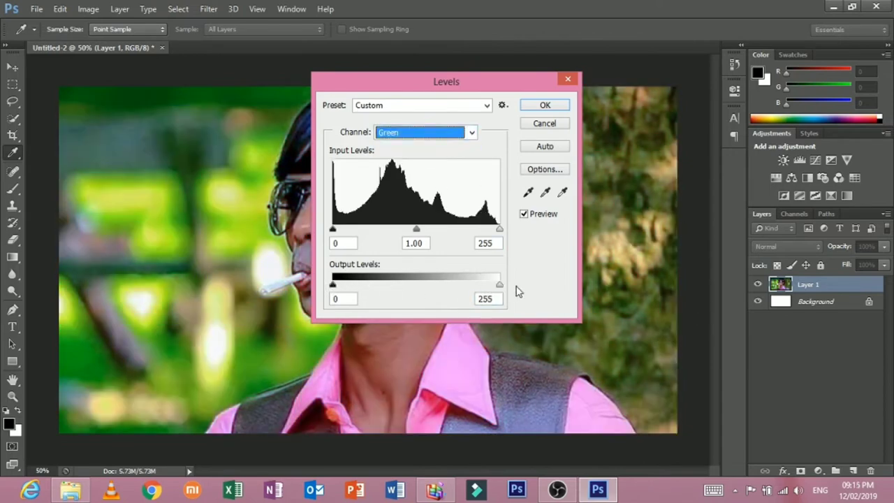
mouse_move(500, 292)
left_mouse_down()
mouse_move(359, 289)
mouse_move(499, 286)
left_mouse_up()
- Move the Levels dialog off the photo, try a white output level of 0 in the Blue channel, and undo it
left_click(472, 134)
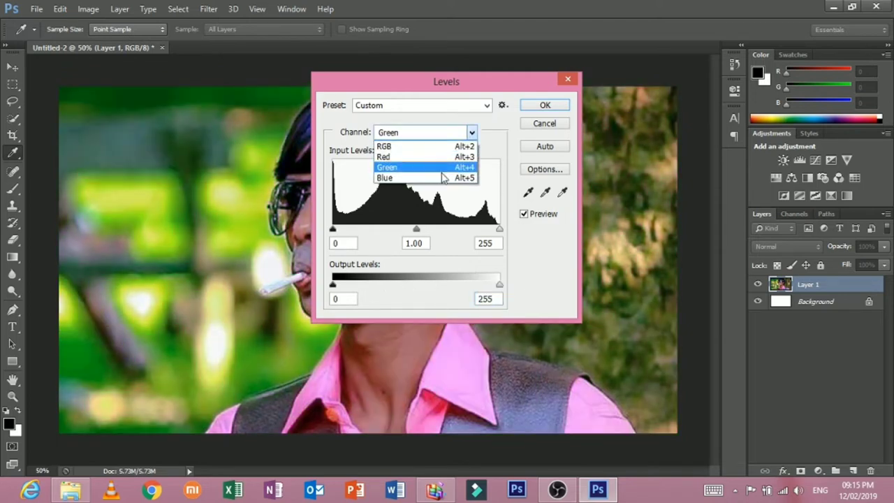
left_click(413, 182)
left_click_drag(467, 75, 668, 29)
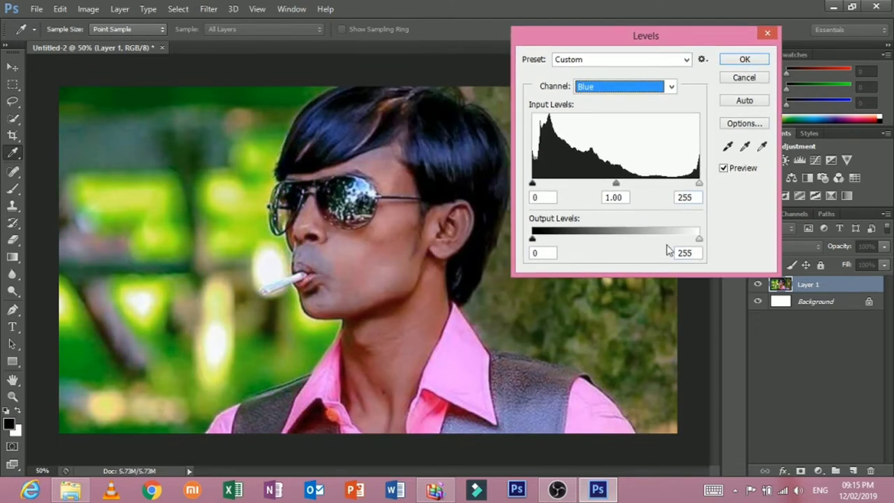
left_click(699, 238)
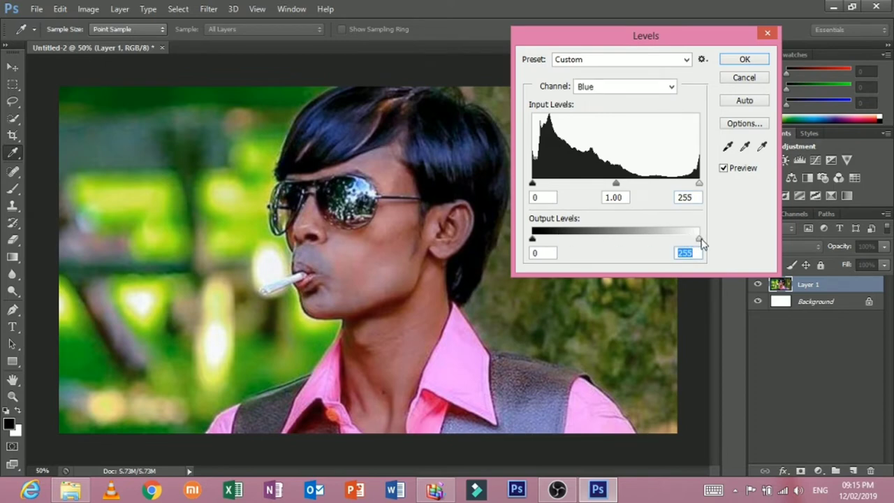
left_click_drag(701, 243, 513, 259)
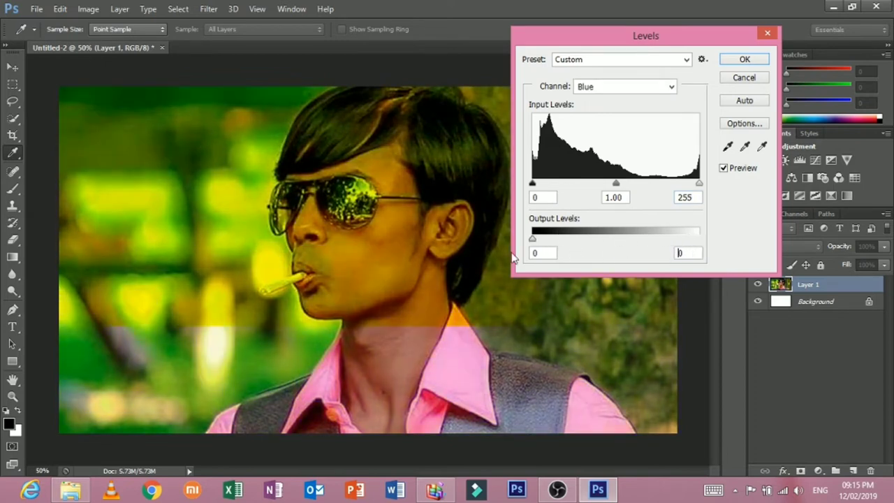
key("ctrl+z")
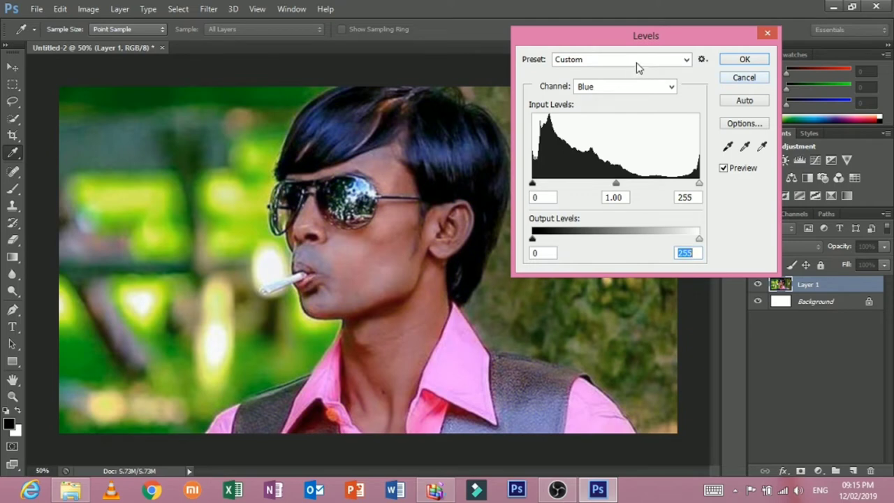
- Try the Levels presets Darker, Increase Contrast 2, Increase Contrast 3 and Lighten Shadows on the photo, and cancel the adjustment
left_click(637, 67)
left_click(605, 96)
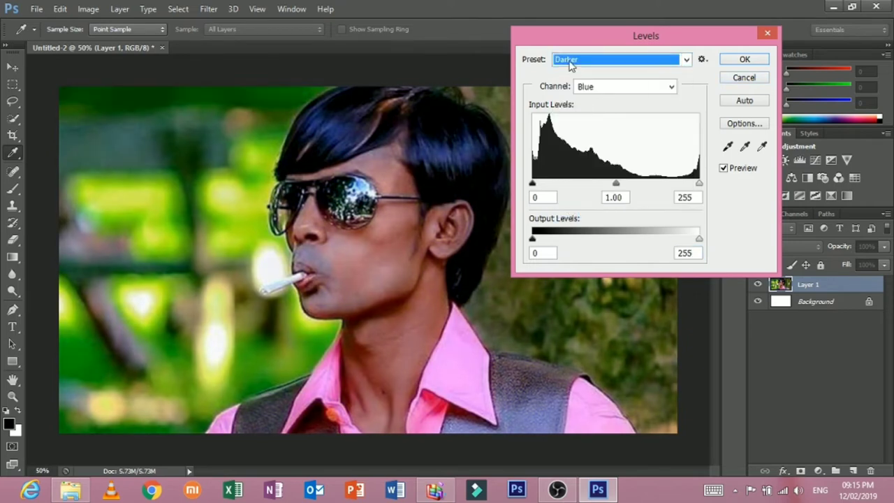
left_click(570, 65)
left_click(625, 124)
left_click(618, 64)
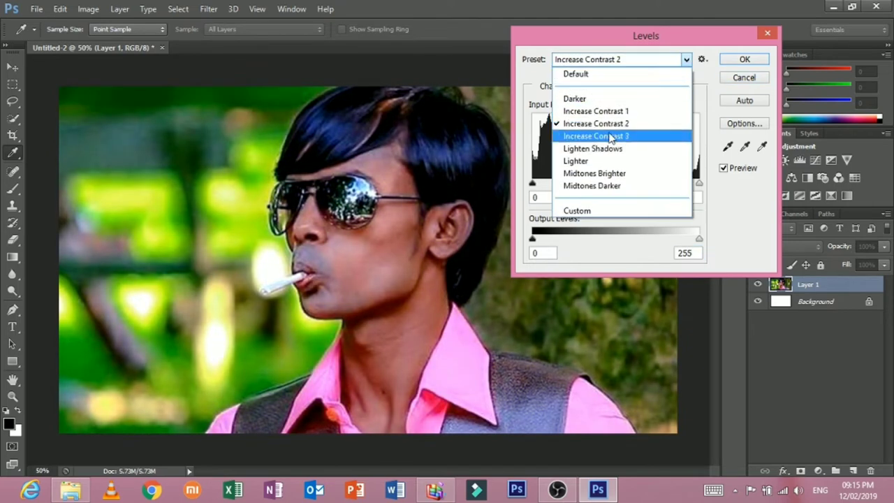
left_click(610, 136)
left_click(615, 62)
left_click(609, 148)
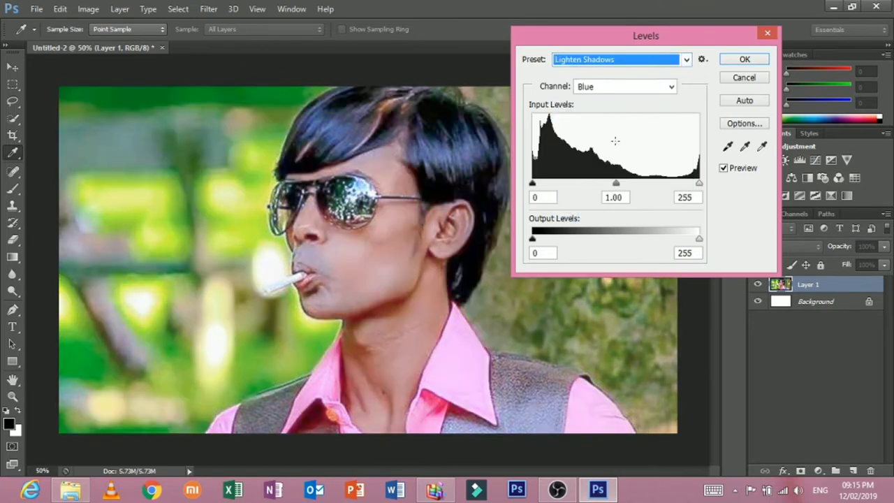
left_click(743, 79)
- Try an Exposure adjustment on the photo layer with exposure +0.30, offset +0.4053 and gamma correction 0.90, and cancel it
left_click(88, 9)
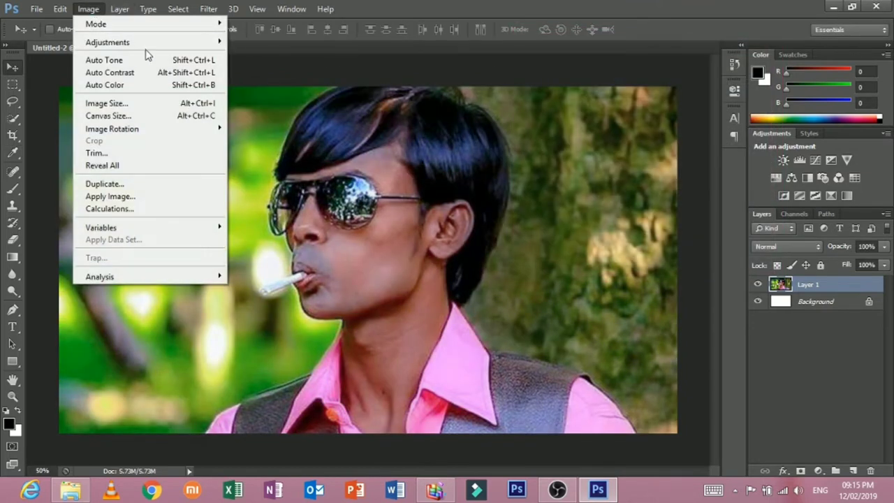
mouse_move(166, 43)
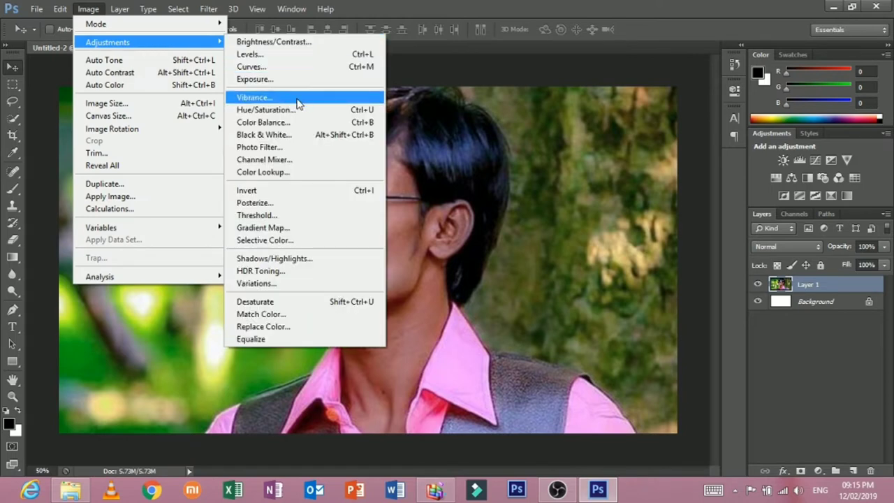
left_click(275, 80)
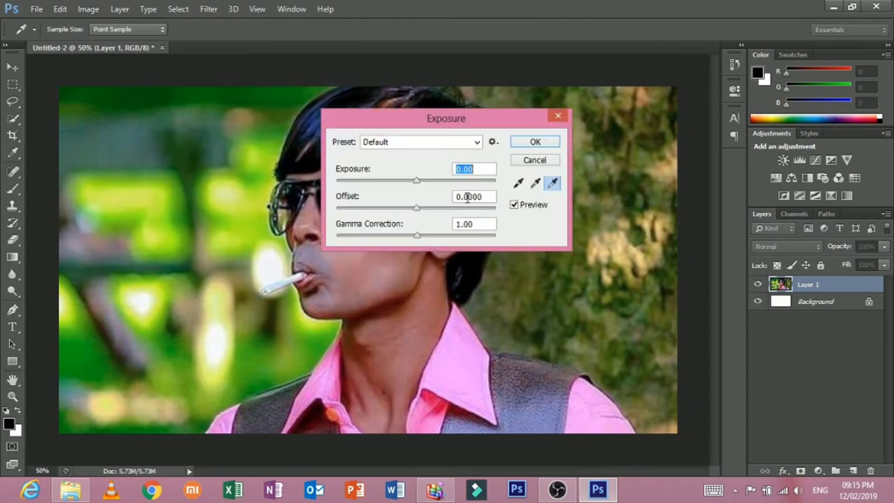
left_click_drag(416, 183, 514, 207)
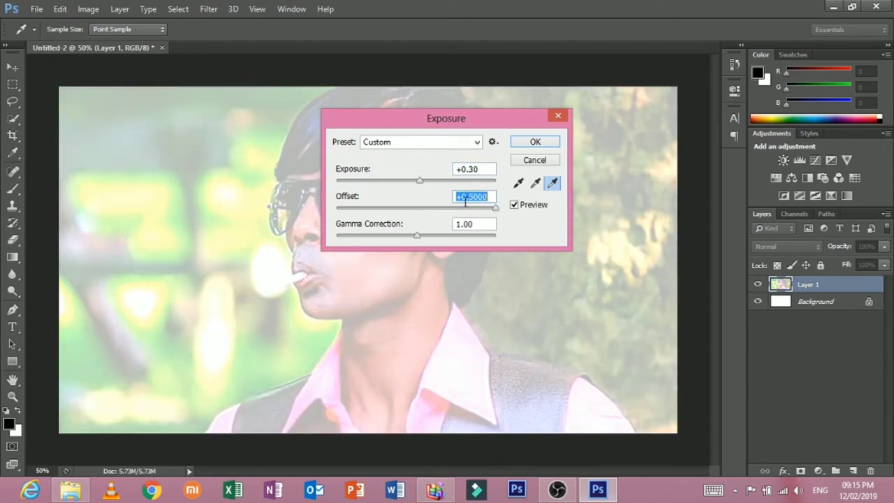
left_click_drag(490, 213, 485, 208)
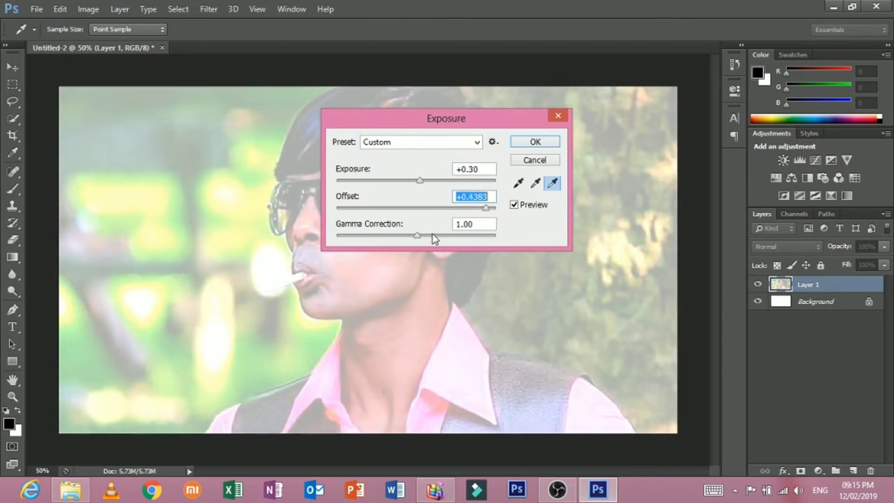
left_click_drag(433, 237, 413, 240)
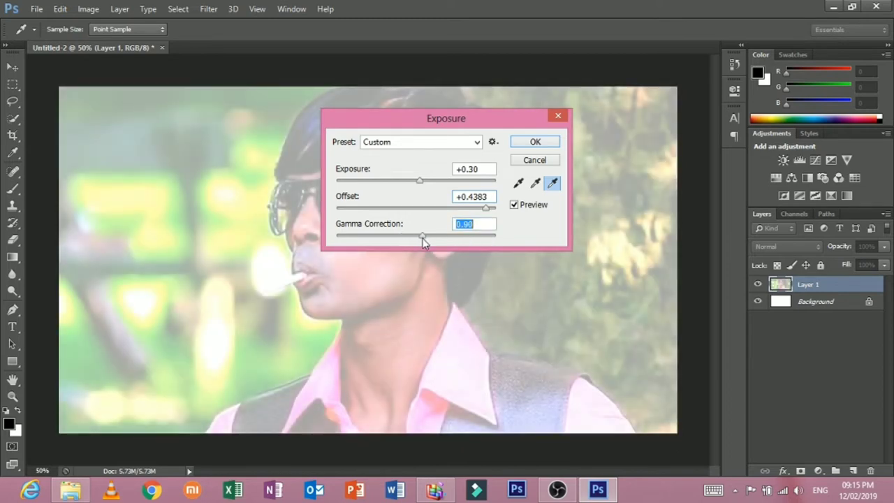
mouse_move(485, 208)
left_mouse_down()
mouse_move(495, 215)
mouse_move(482, 206)
mouse_move(481, 214)
left_mouse_up()
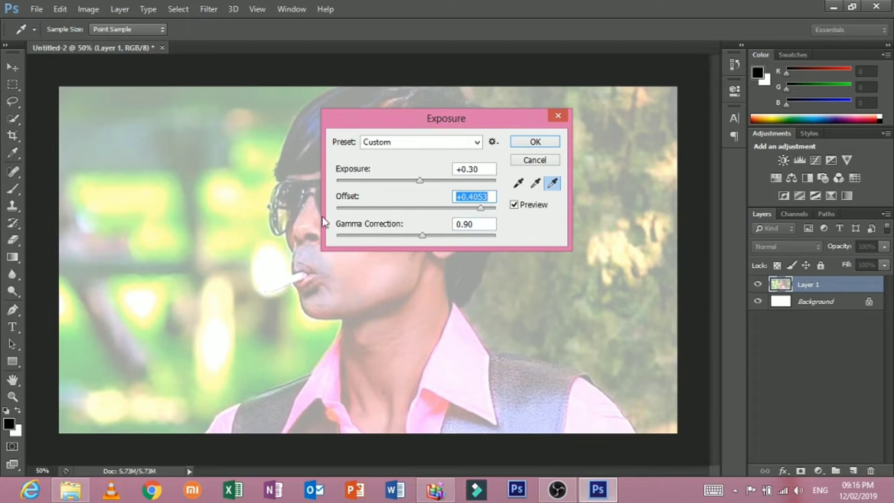
left_click(534, 160)
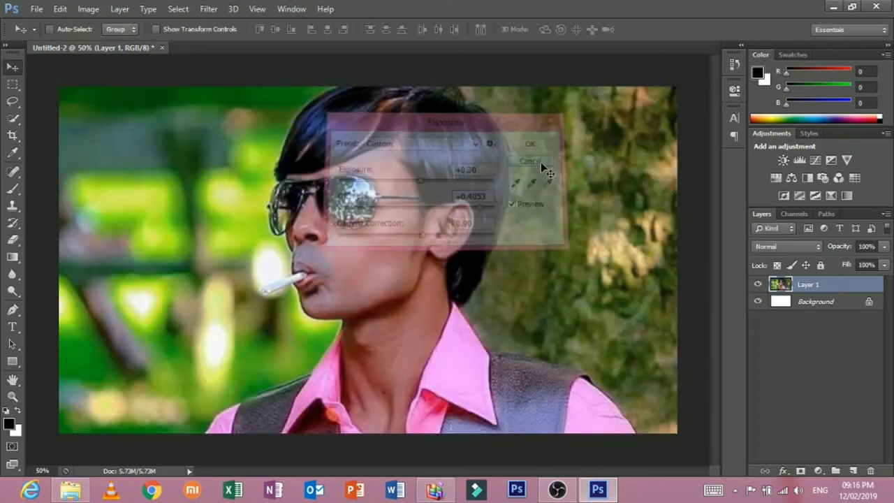
- Try Hue/Saturation on the photo layer with hue -140, with hue +27 and saturation +20, and with changed lightness, and cancel the adjustment
left_click(88, 9)
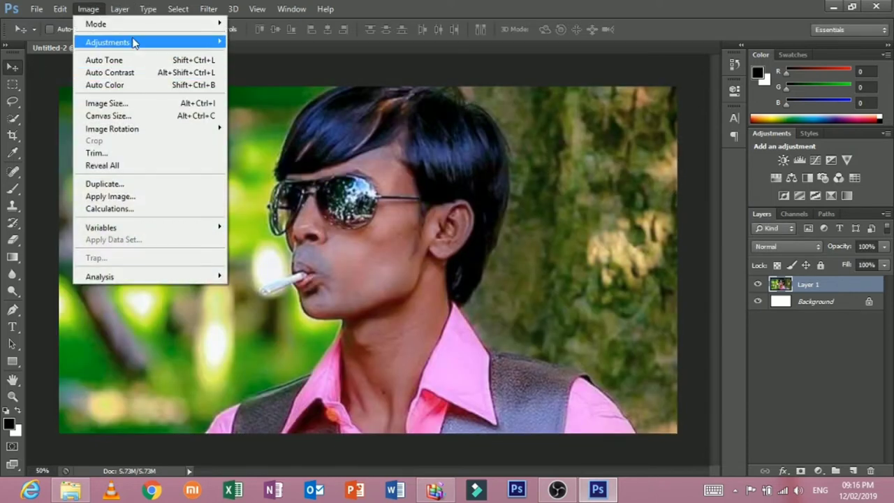
mouse_move(211, 47)
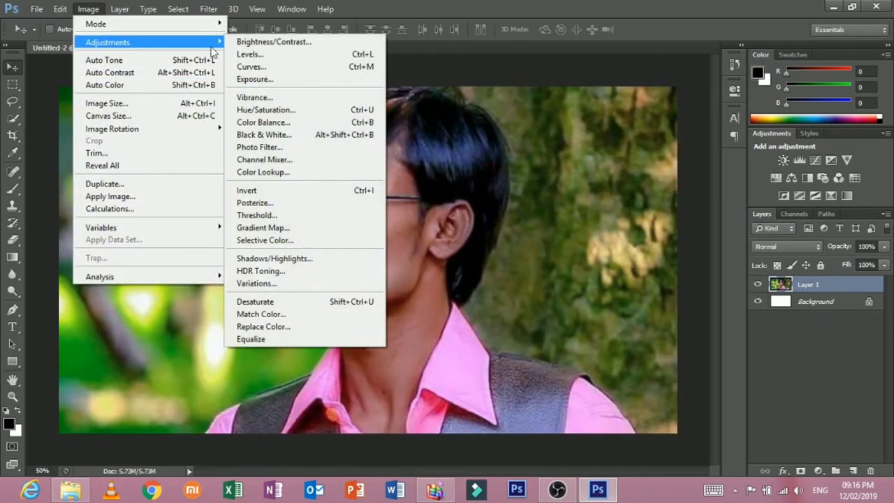
left_click(283, 110)
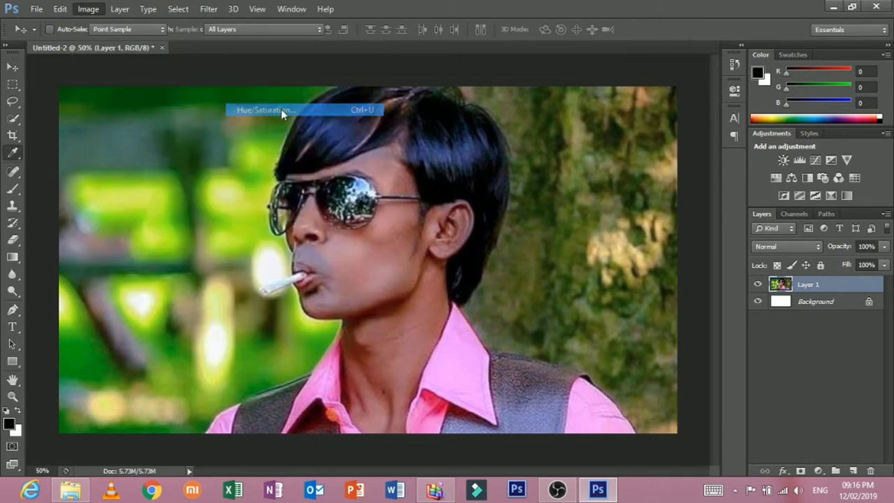
left_click_drag(415, 176, 362, 180)
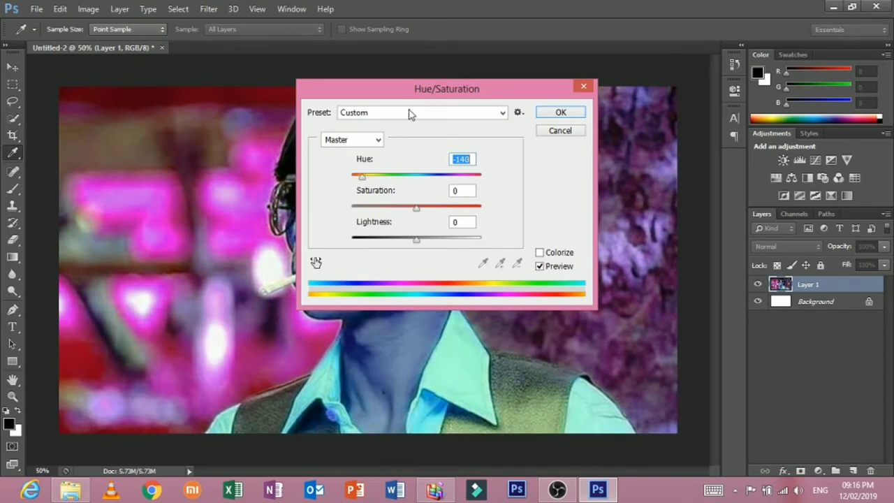
left_click_drag(412, 89, 506, 37)
left_click_drag(475, 128, 528, 160)
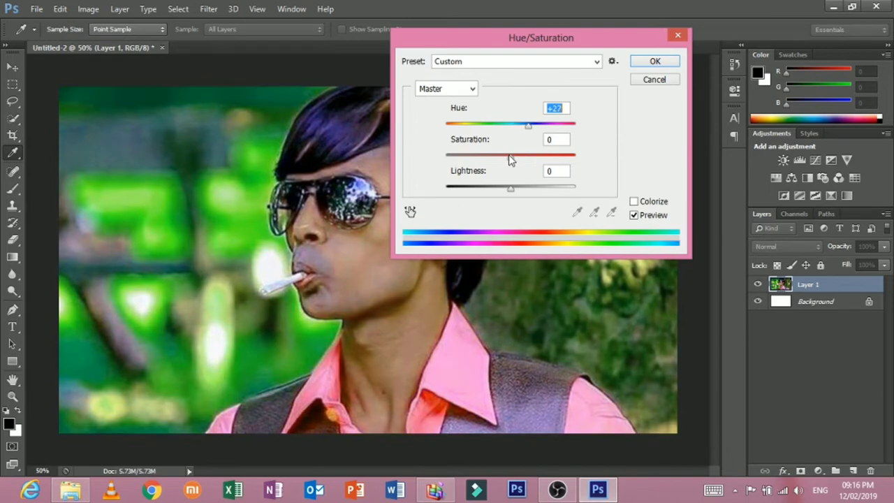
left_click_drag(516, 162, 523, 180)
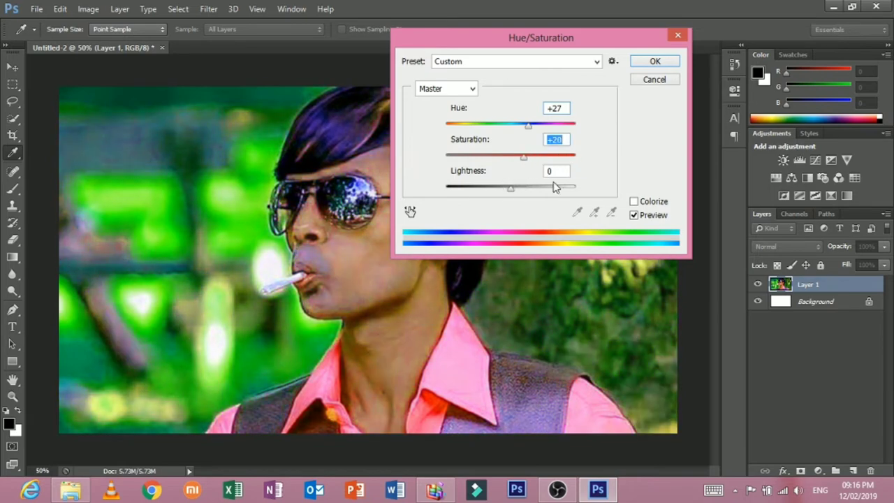
left_click_drag(512, 189, 533, 202)
left_click(654, 80)
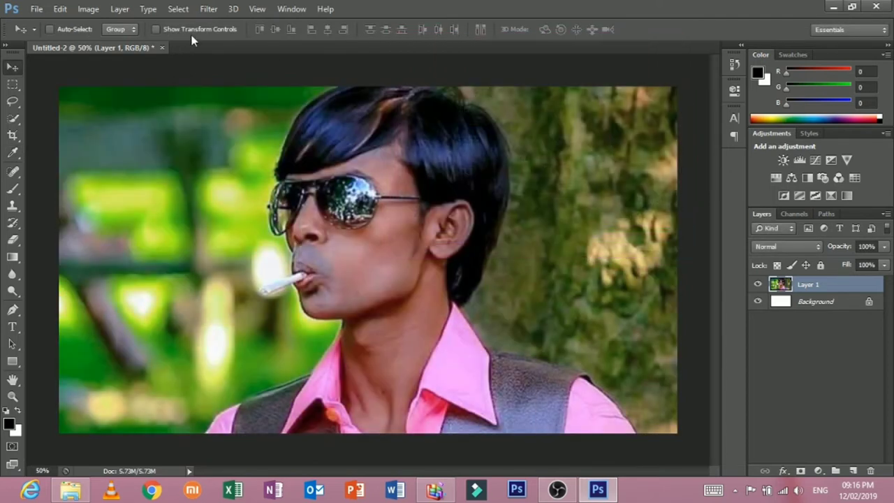
- Start HDR Toning on the photo and agree to flatten the document's layers
left_click(94, 8)
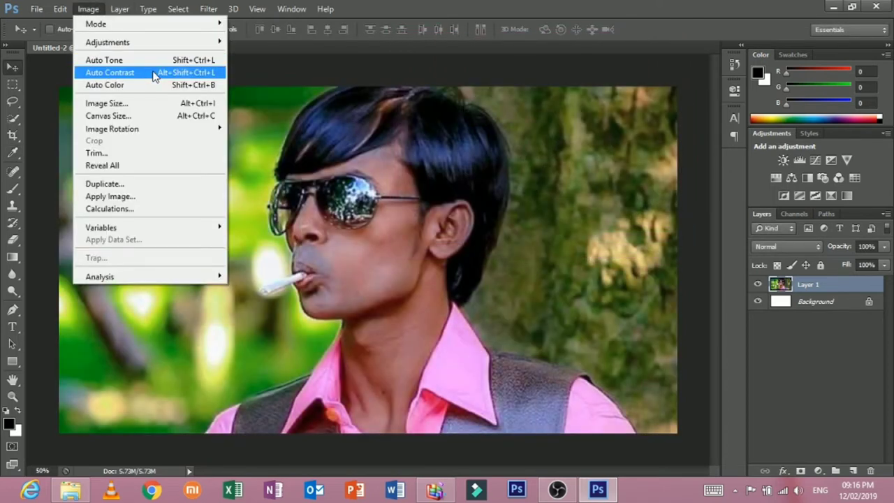
mouse_move(156, 44)
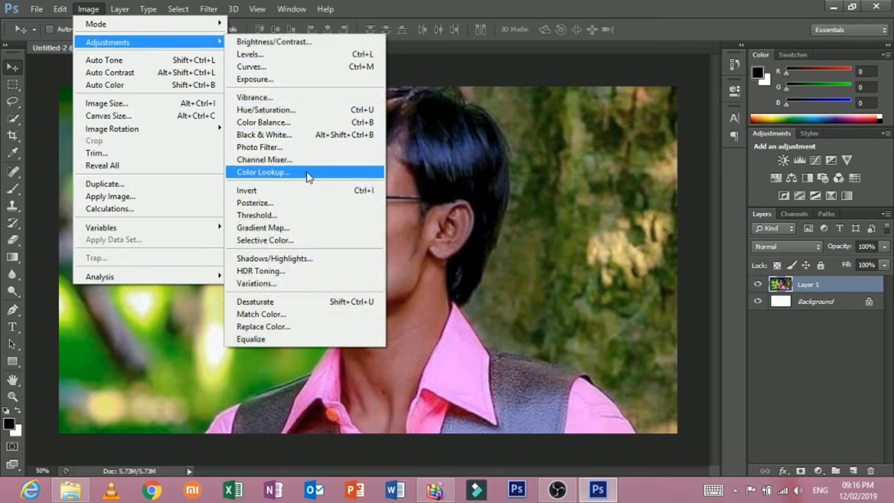
left_click(315, 271)
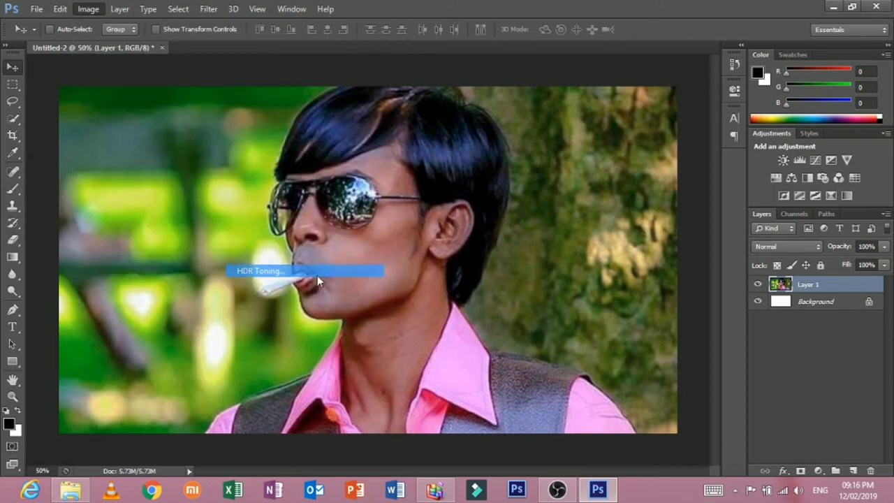
left_click(506, 292)
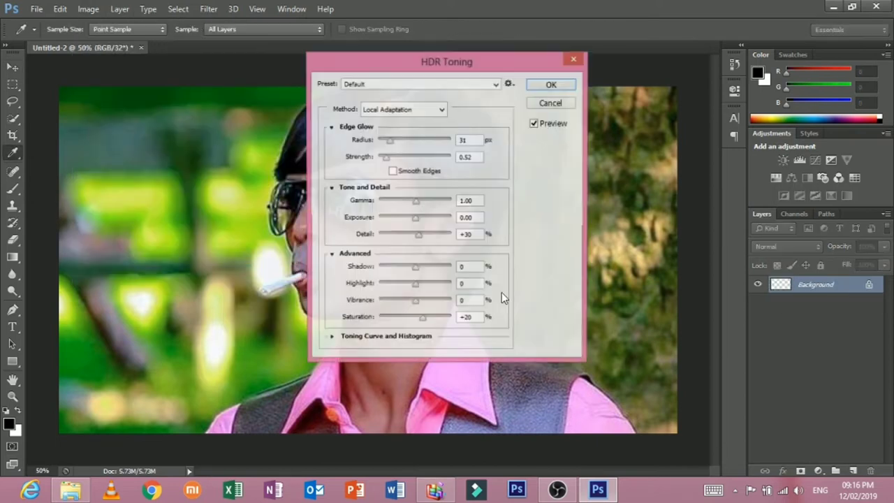
- Try HDR Toning with radius 462 px, strength 2.17, gamma 0.04, exposure +3.11, detail +154% and changed advanced values, and cancel it
left_click_drag(434, 72, 656, 35)
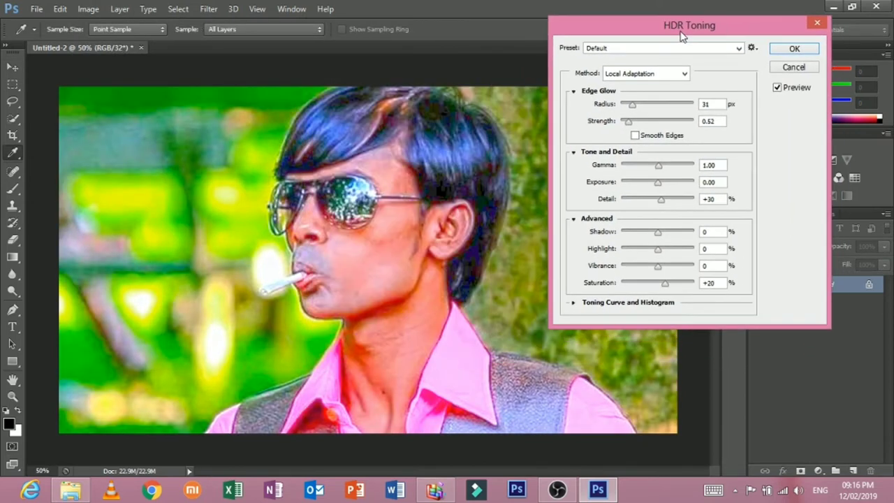
left_click_drag(610, 103, 669, 104)
left_click_drag(608, 124, 635, 123)
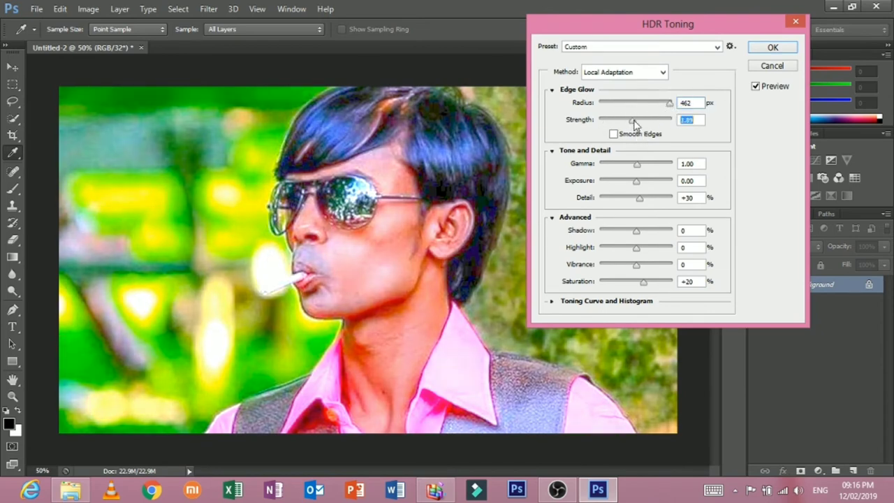
left_click_drag(636, 163, 655, 199)
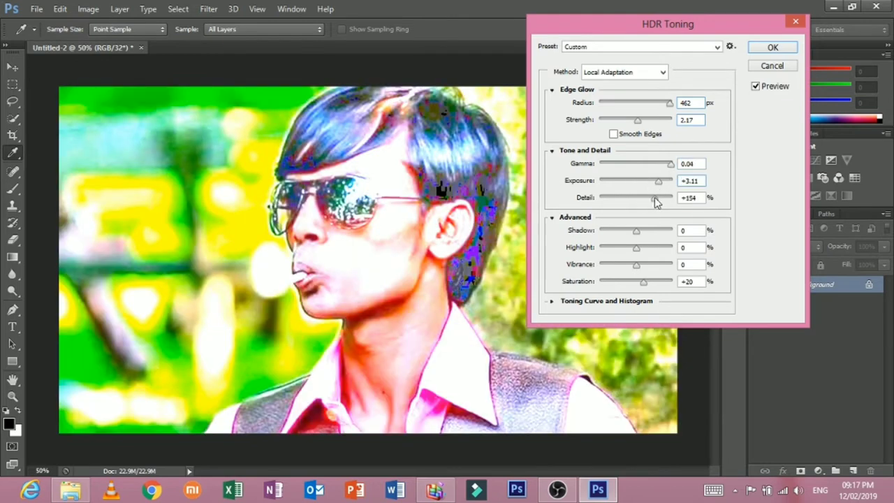
left_click_drag(636, 231, 625, 283)
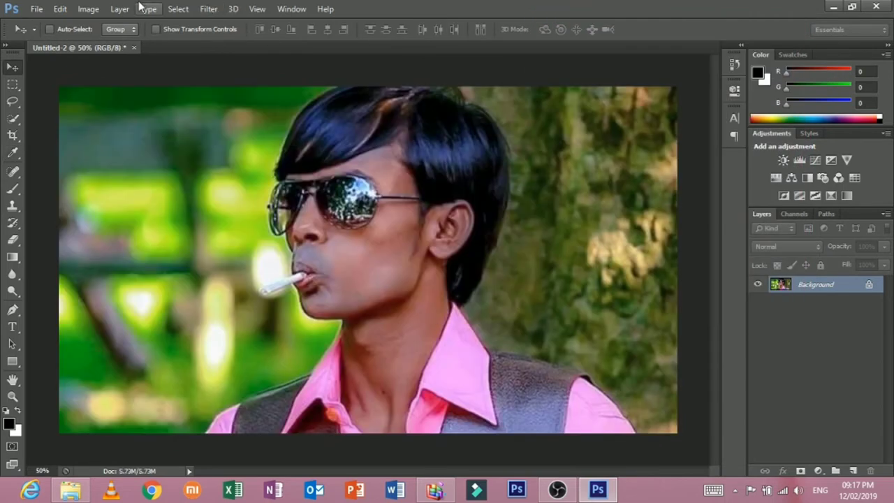
- Try Shadows/Highlights on the flattened photo with shadow amounts of 100%, 0% and 19% and highlight amounts of 20% and 100%, and cancel it
left_click(120, 8)
mouse_move(88, 8)
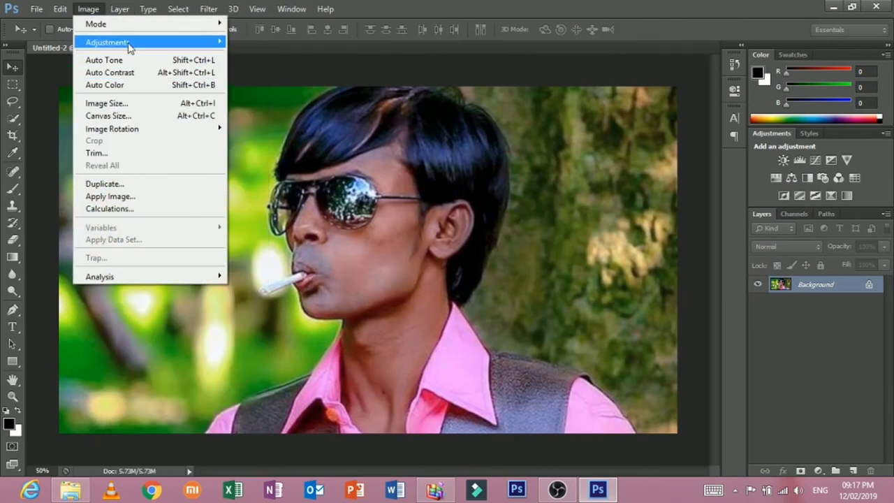
mouse_move(132, 46)
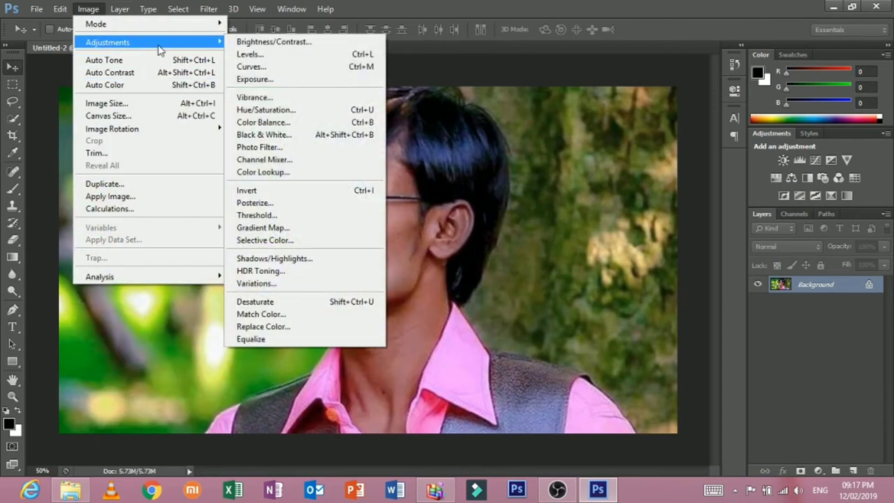
left_click(323, 259)
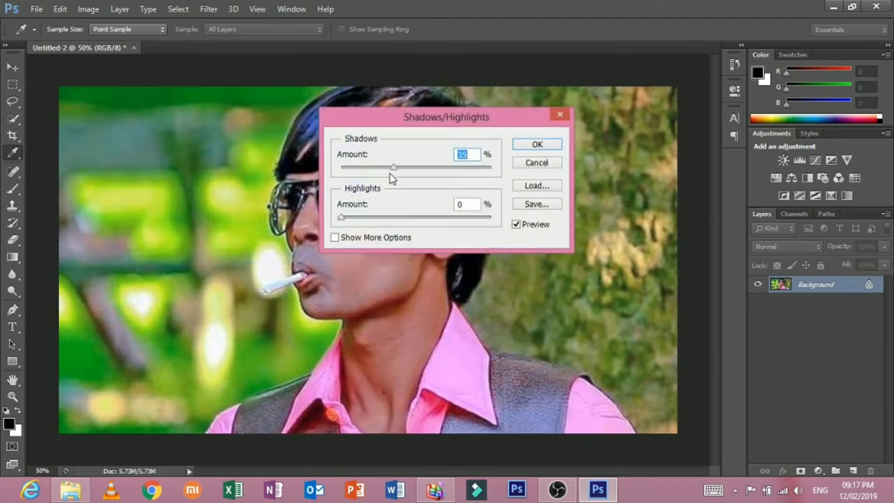
left_click_drag(393, 168, 504, 175)
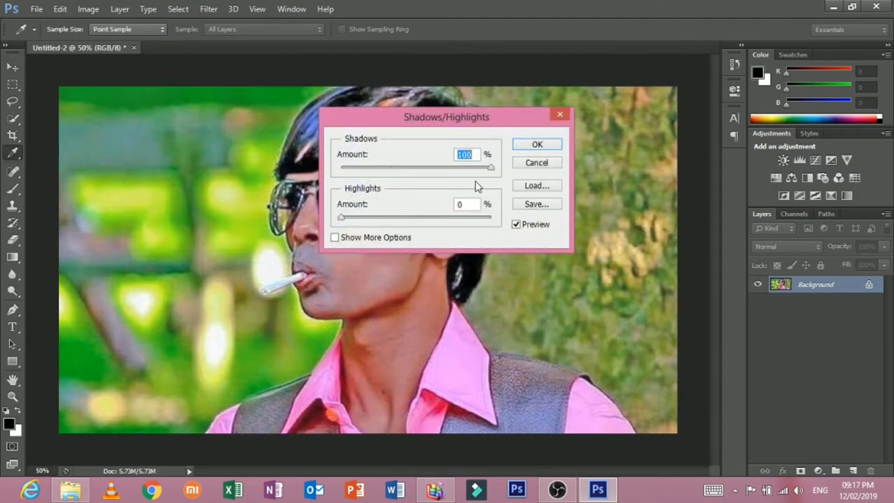
left_click_drag(359, 222, 298, 248)
left_click_drag(450, 172, 345, 172)
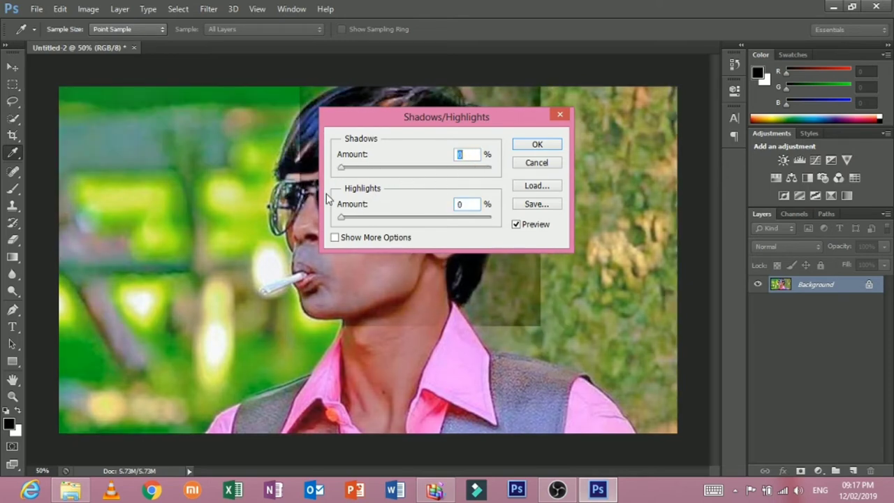
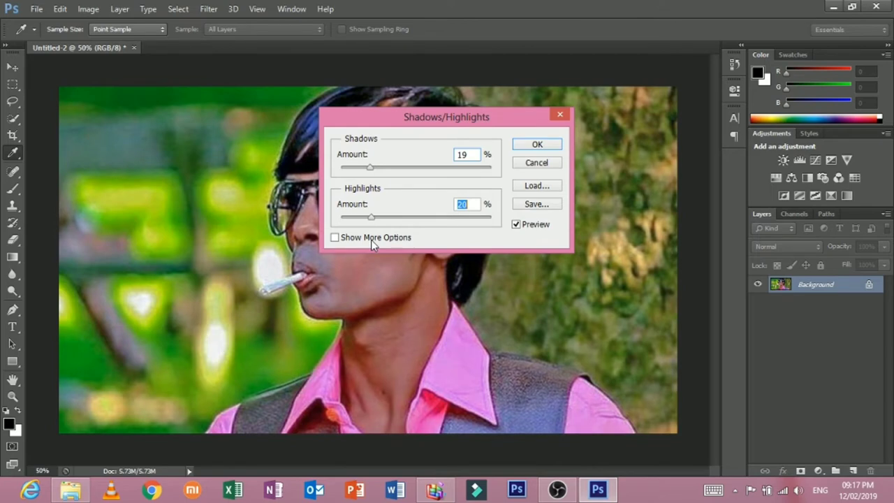
type("100")
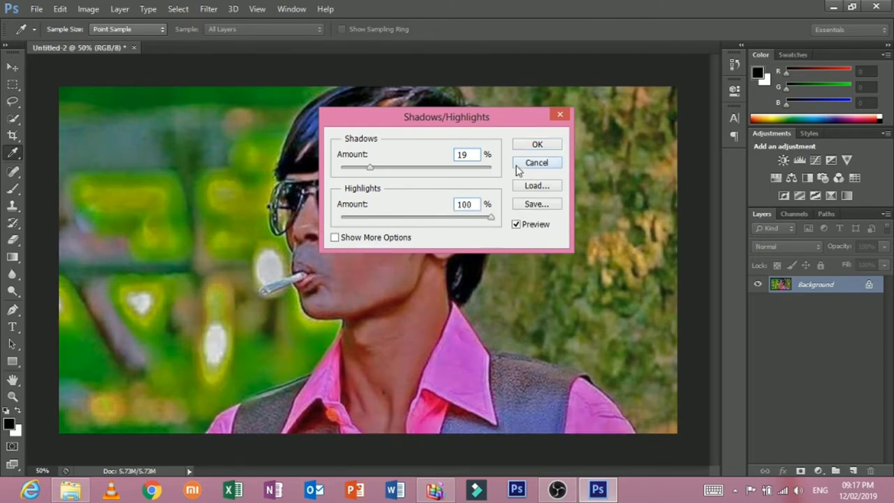
left_click(532, 166)
- Try a Black & White adjustment with reds, yellows and greens at 300% and cyans at -148%, and cancel it
left_click(88, 9)
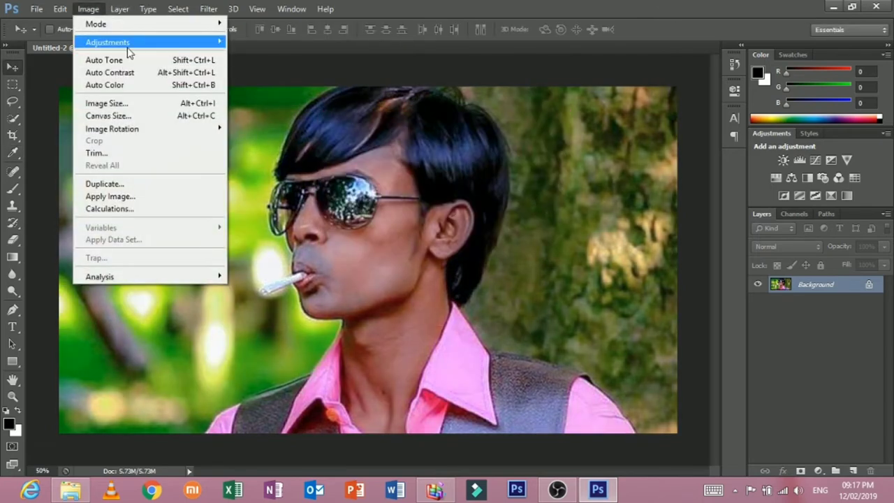
mouse_move(163, 42)
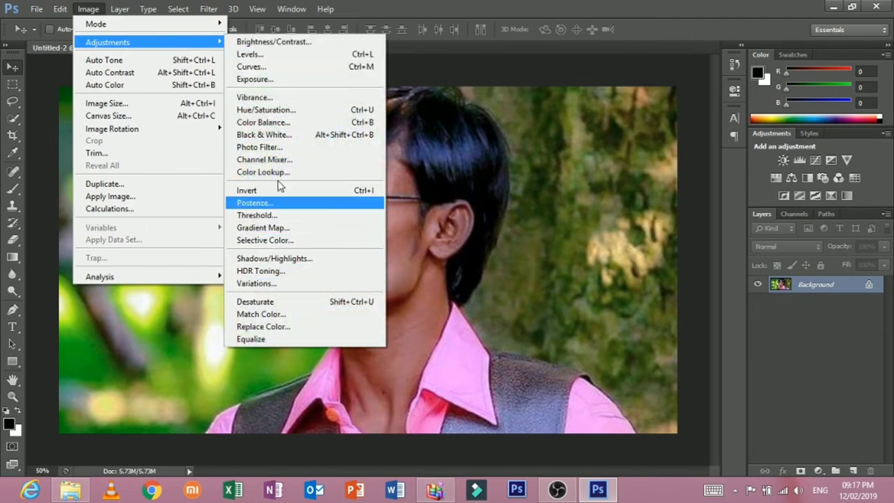
left_click(269, 135)
left_click_drag(410, 122, 500, 137)
left_click_drag(444, 150, 502, 149)
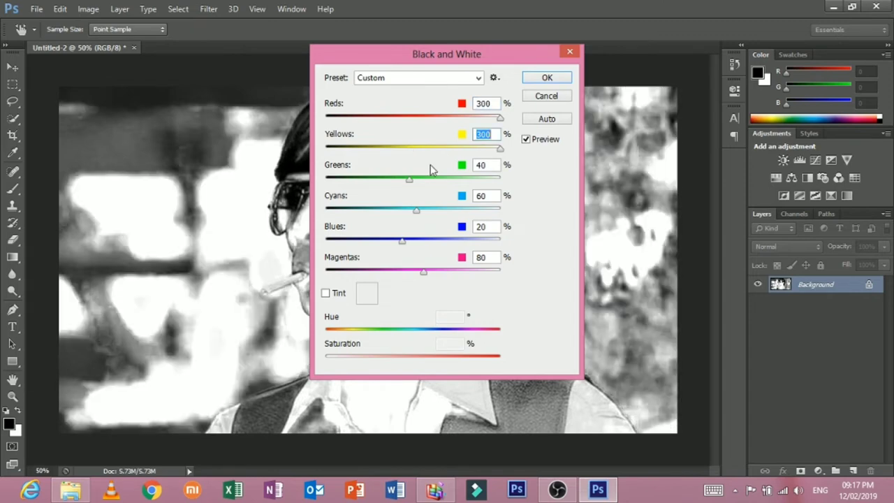
left_click_drag(425, 178, 515, 183)
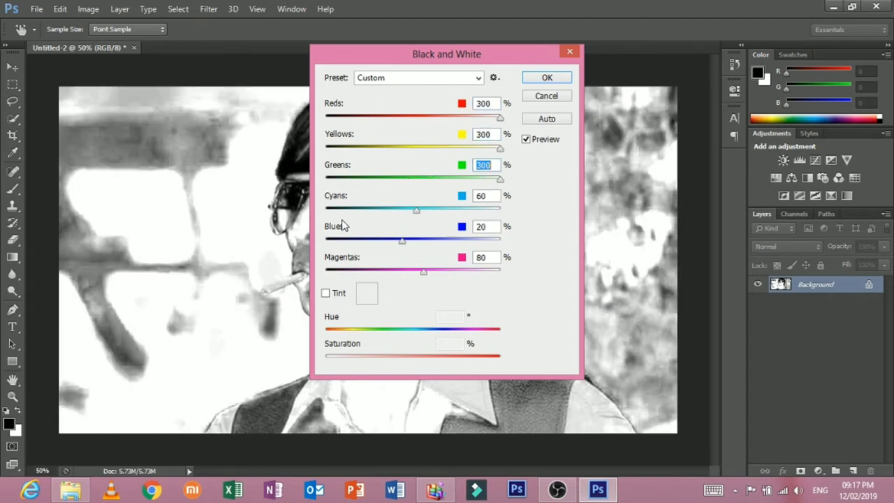
left_click(398, 209)
type("-148")
left_click(545, 98)
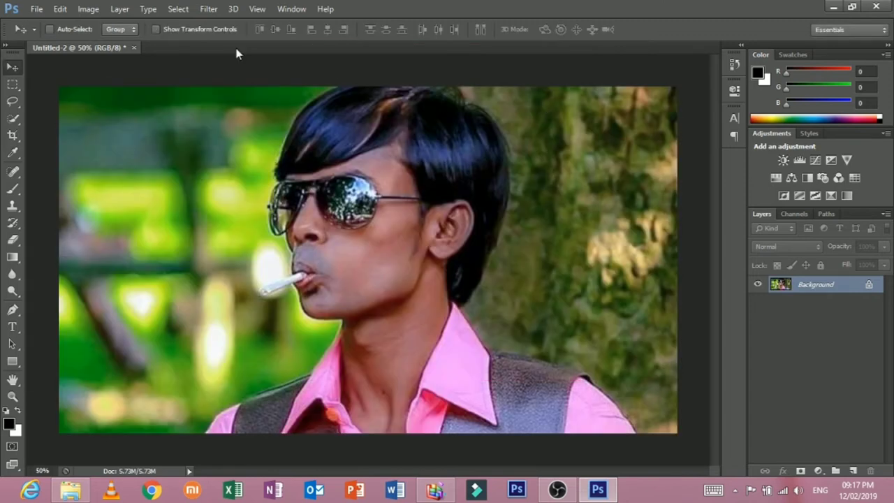
- Resize the image to a width of 4000 pixels with proportions constrained
left_click(88, 9)
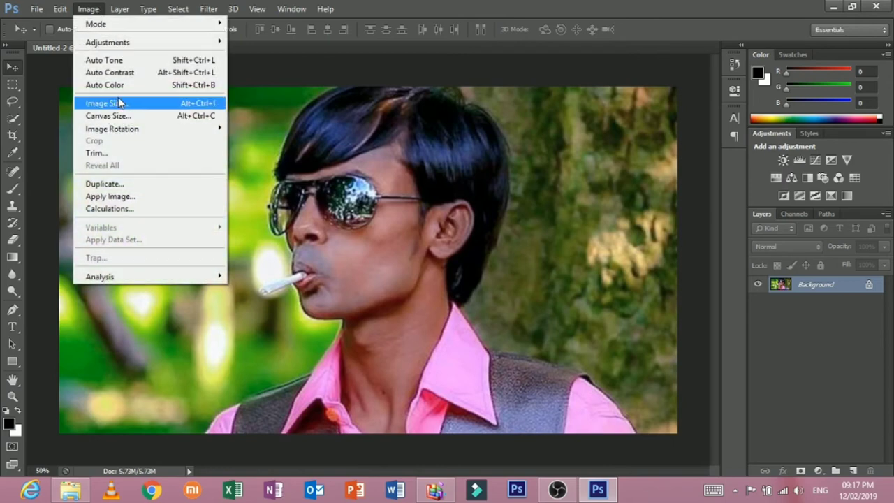
left_click(160, 103)
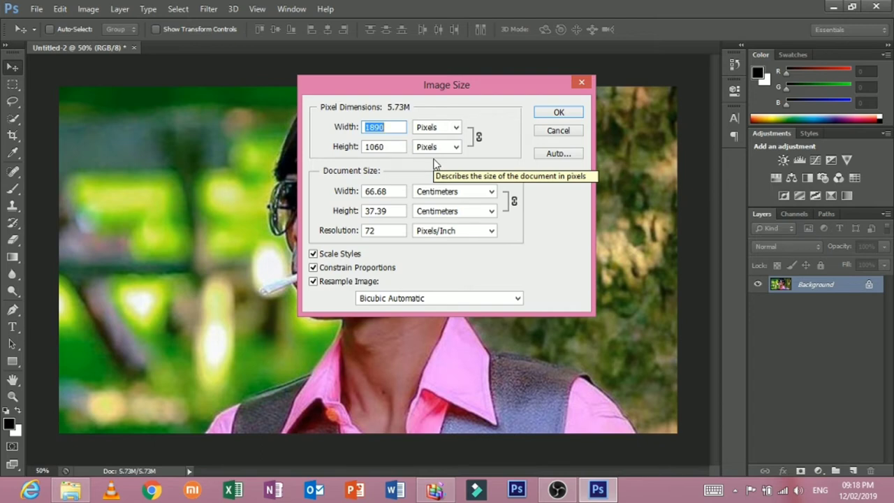
type("4000")
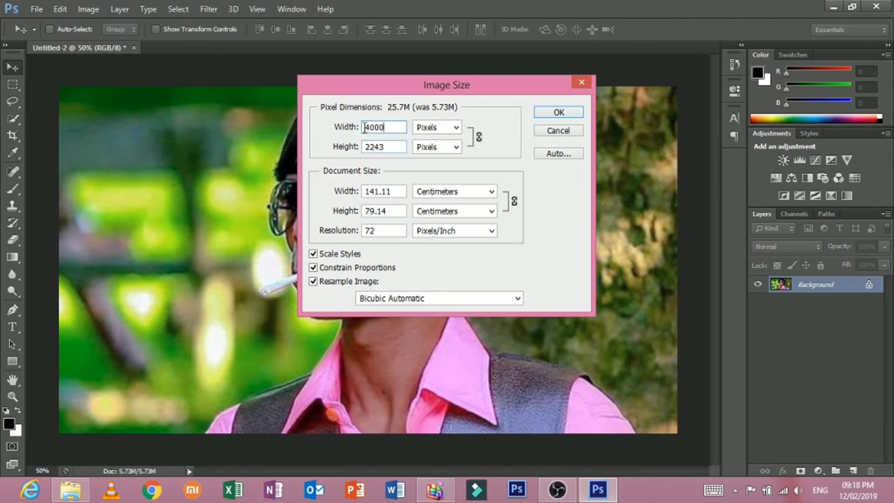
left_click(555, 113)
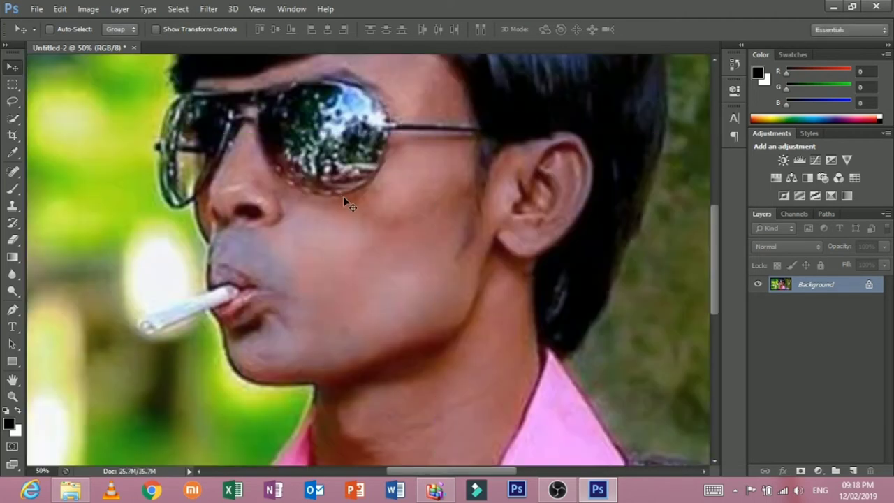
key("ctrl+minus")
key("ctrl+minus")
key("ctrl+minus")
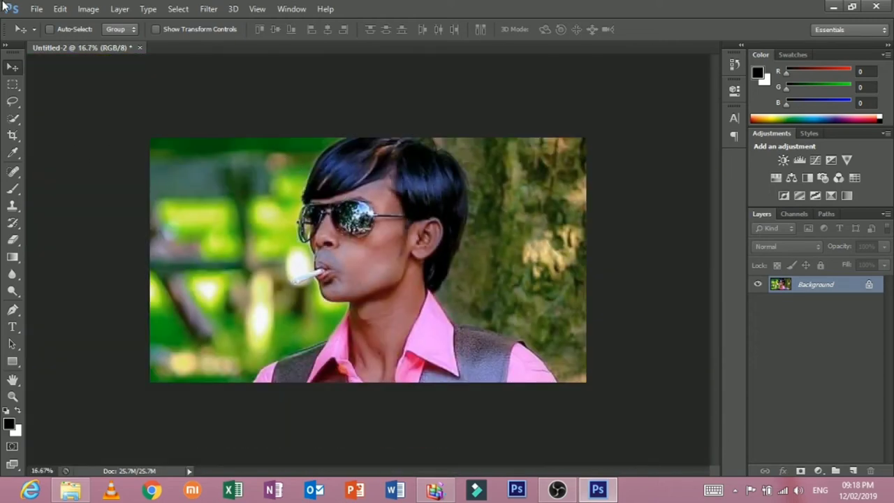
- Rotate the whole image by 180° and by a further 90° clockwise
left_click(88, 10)
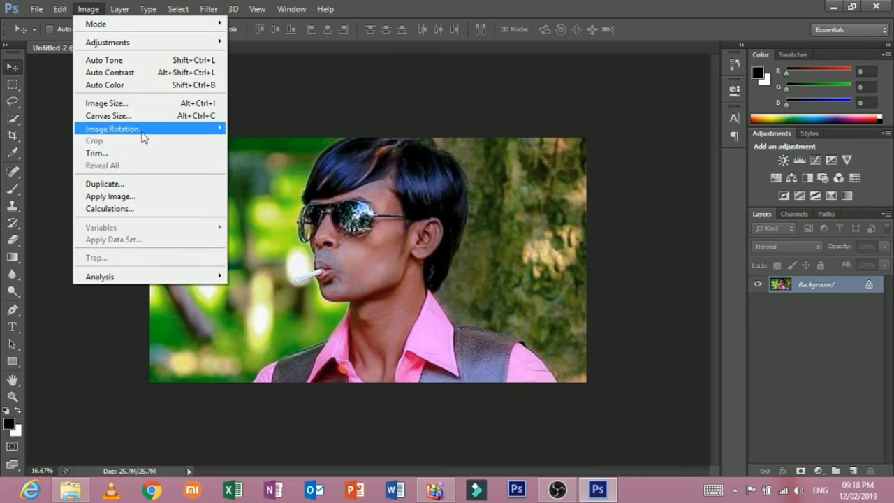
mouse_move(145, 135)
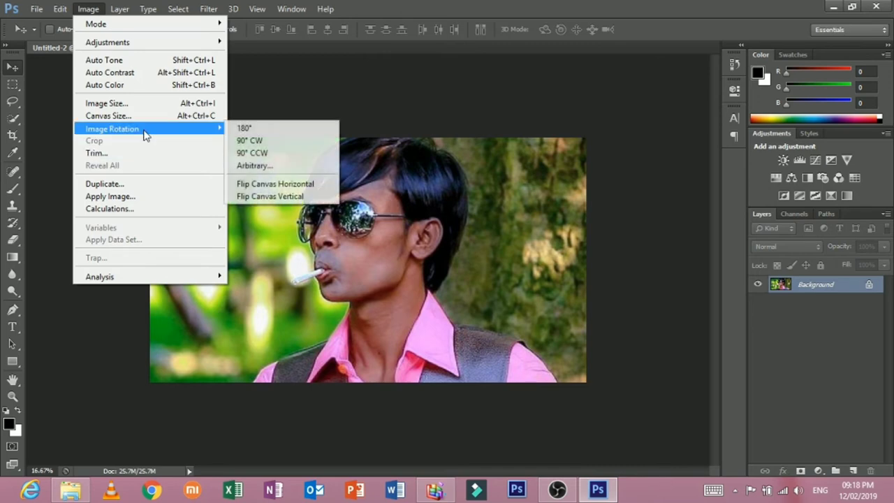
left_click(246, 129)
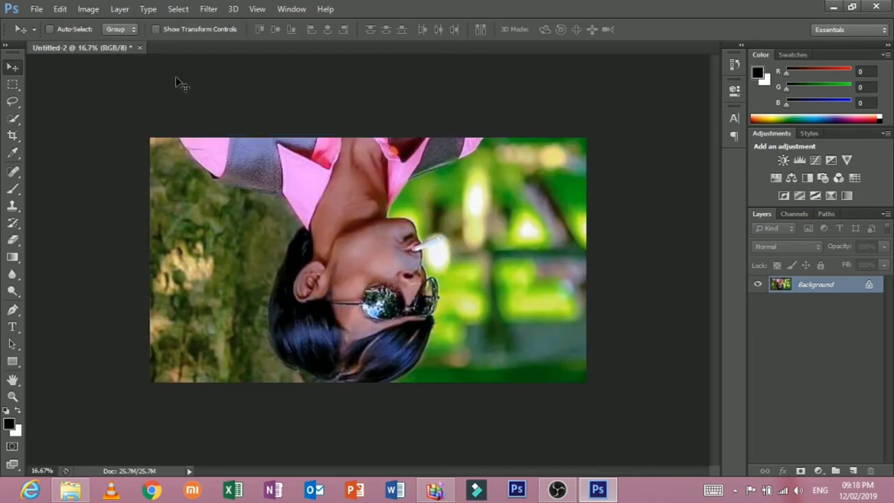
left_click(88, 9)
mouse_move(136, 133)
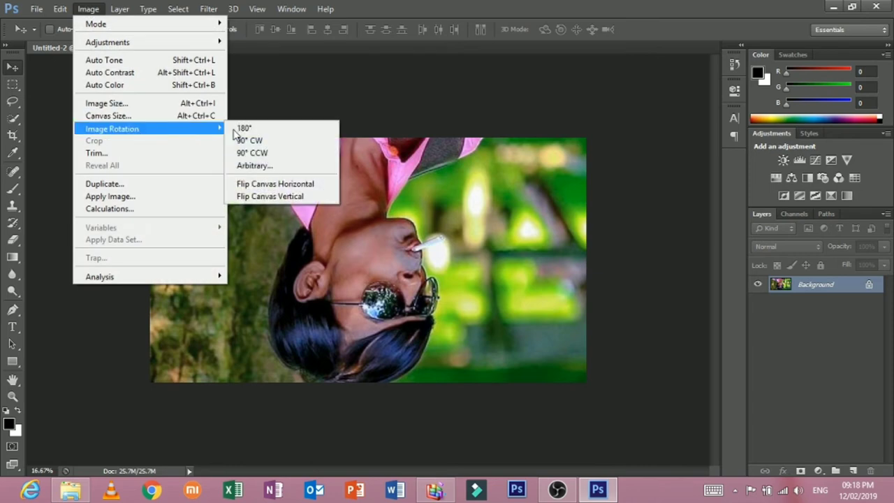
left_click(262, 143)
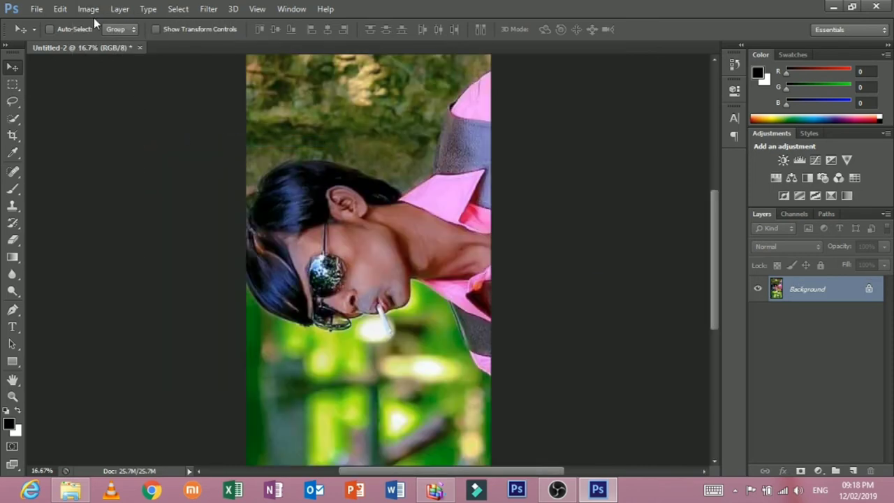
- Rotate the image 90° counterclockwise and by another 180° to bring the portrait back upright
left_click(88, 9)
mouse_move(149, 129)
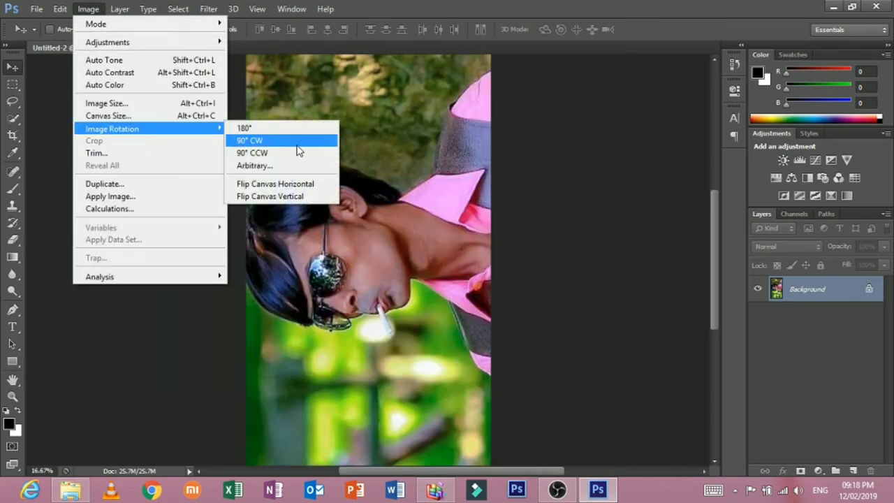
left_click(297, 152)
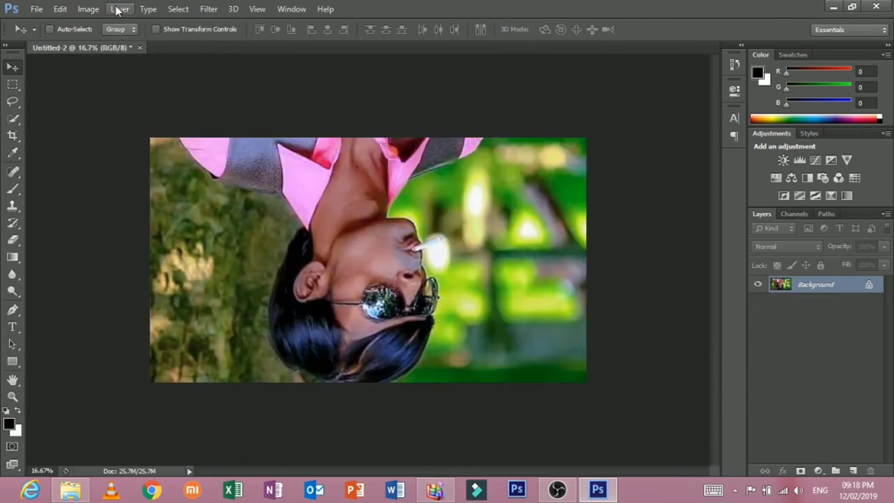
left_click(88, 9)
mouse_move(165, 133)
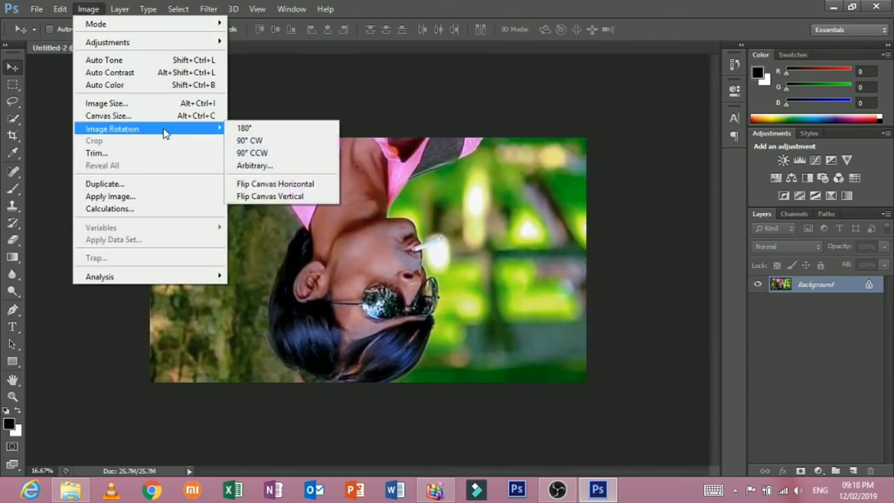
left_click(246, 128)
- Try flipping the canvas horizontally
left_click(88, 12)
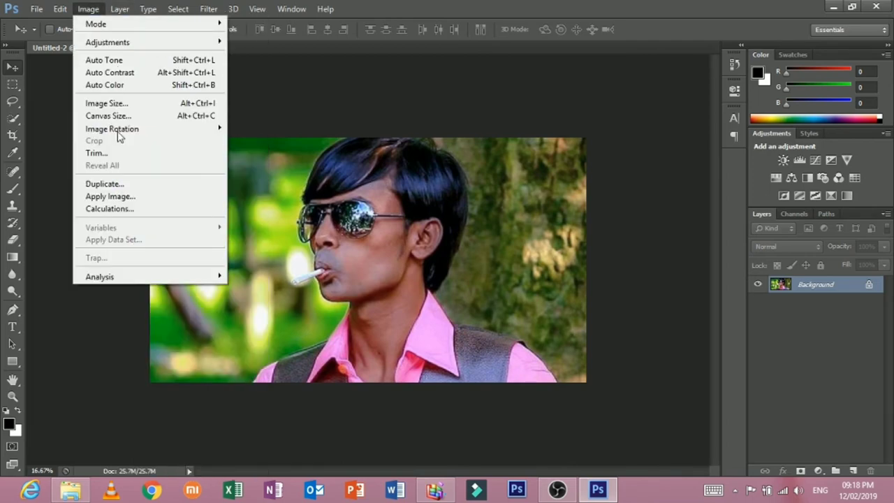
mouse_move(199, 136)
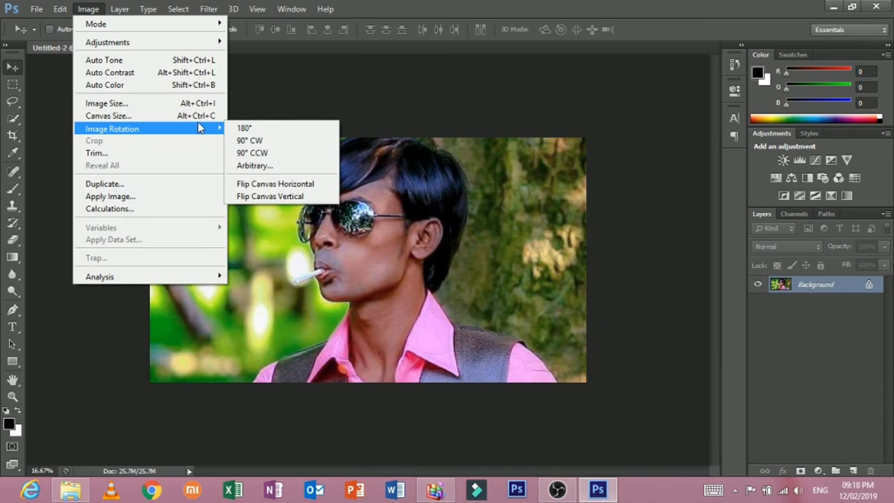
left_click(276, 180)
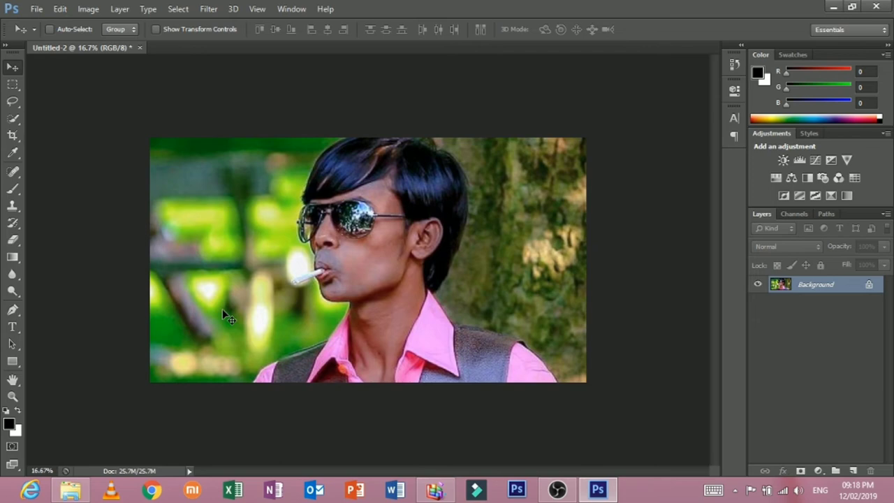
- Create a new document 800 pixels wide and 800 pixels high at 72 pixels/inch with a white background
left_click(34, 10)
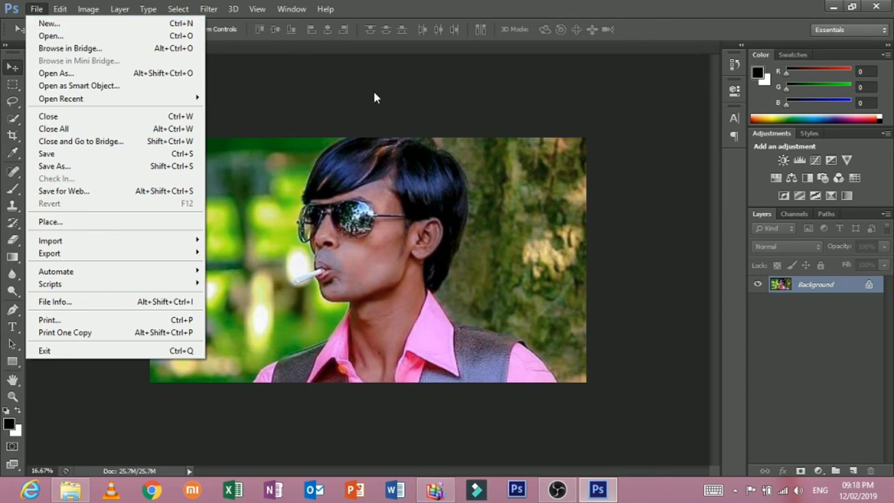
left_click(38, 8)
left_click(38, 9)
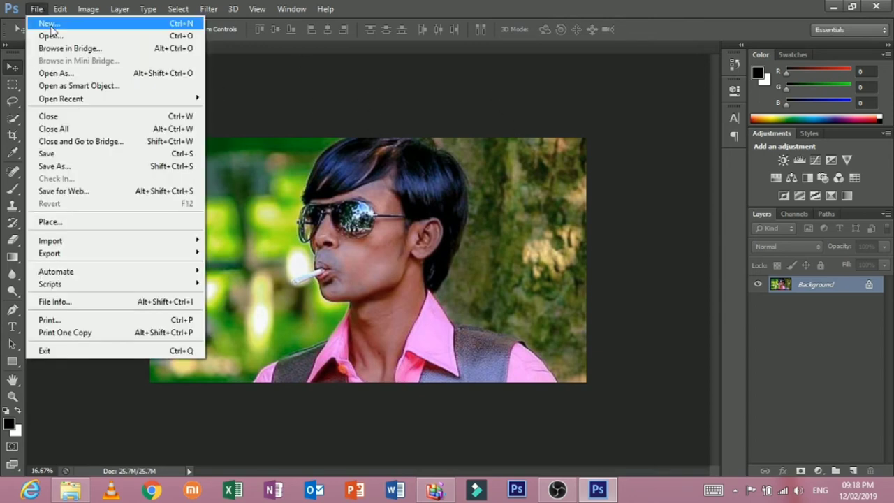
left_click(42, 21)
double_click(418, 173)
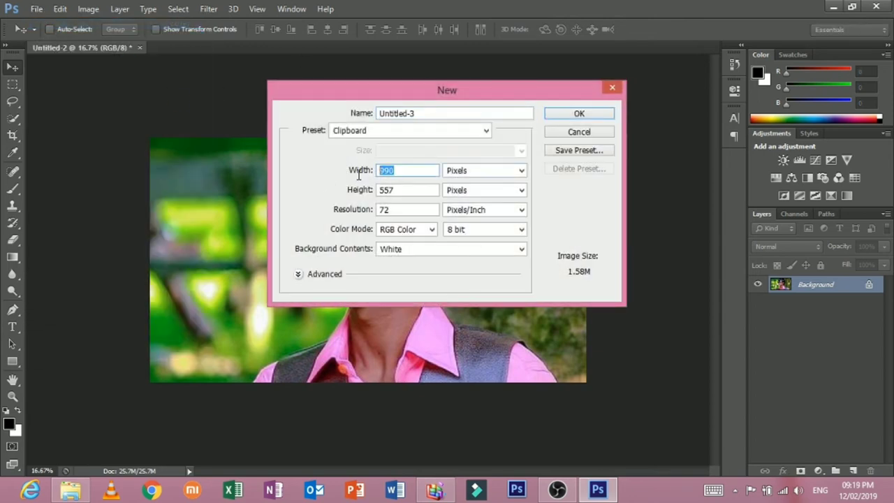
type("800")
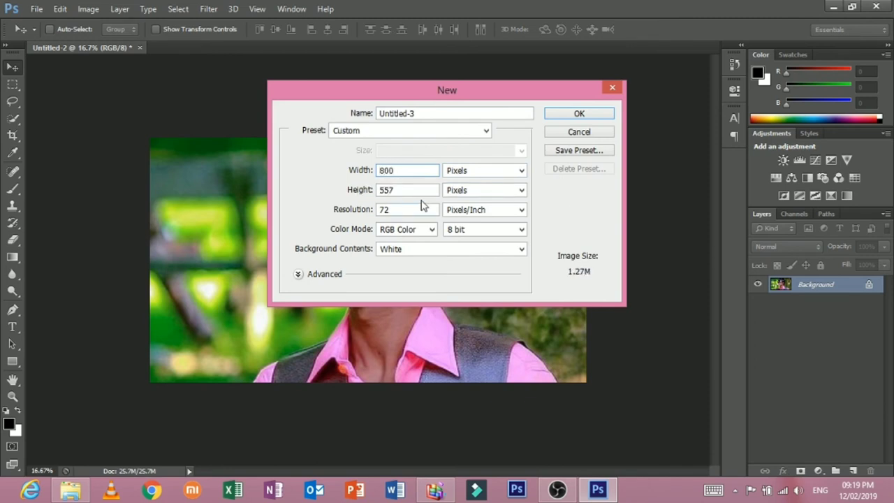
left_click(355, 191)
type("800")
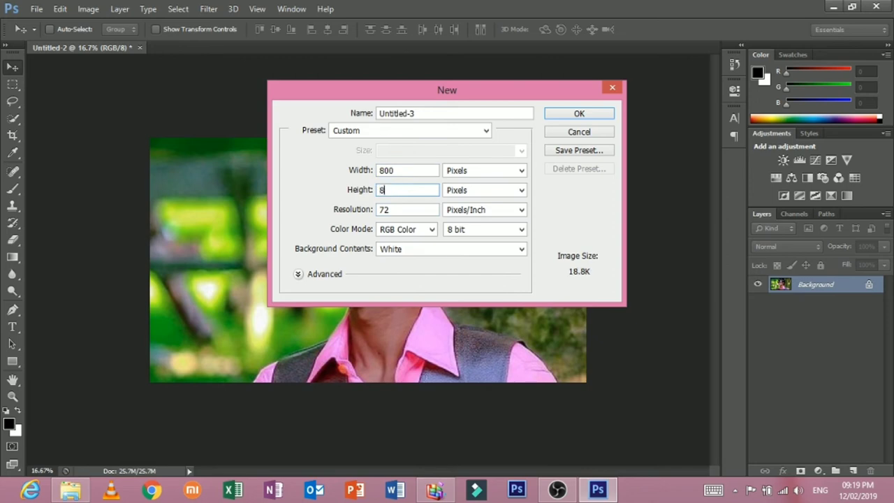
left_click(600, 116)
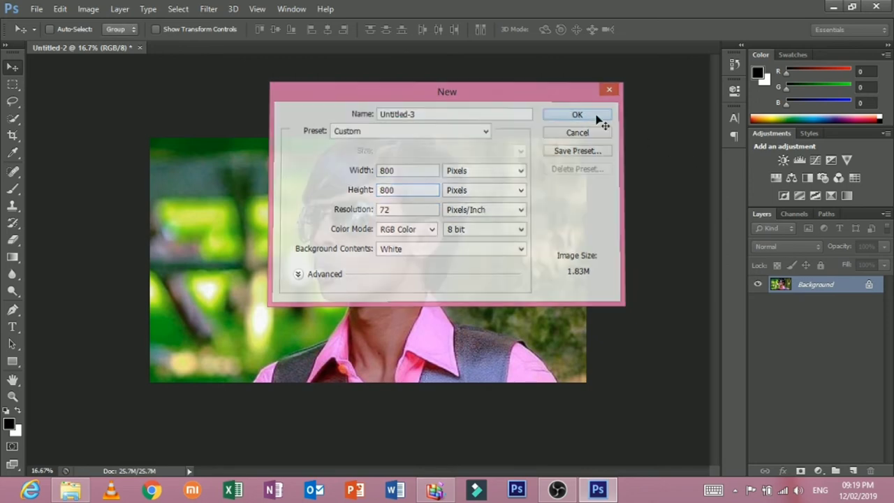
- Copy the entire portrait from Untitled-2 and paste it as a layer into the new square document
left_click(107, 49)
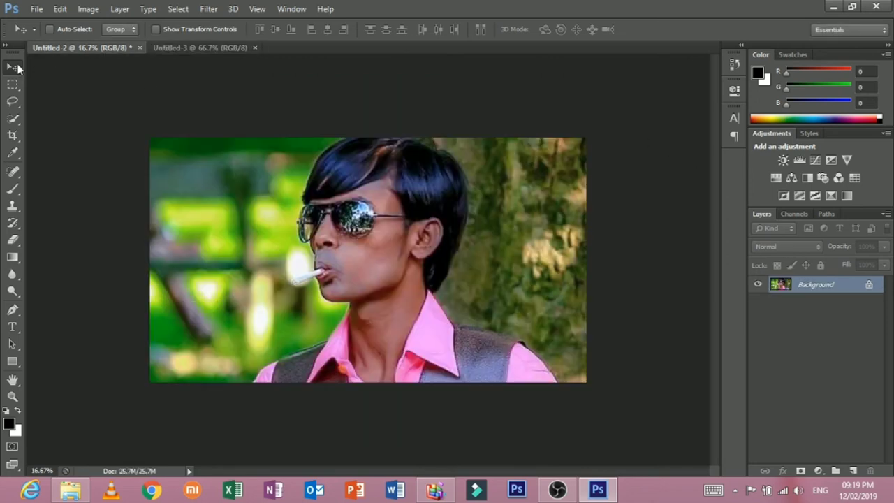
left_click(13, 84)
key("ctrl+a")
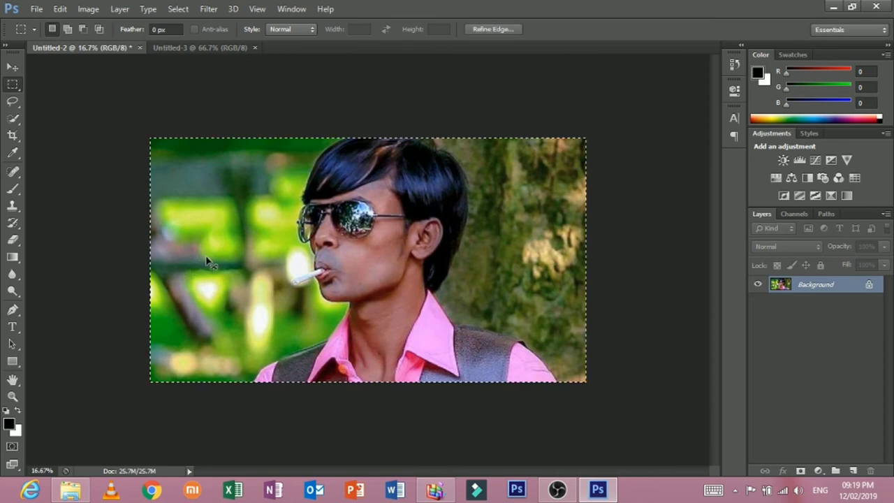
left_click(215, 49)
key("ctrl+v")
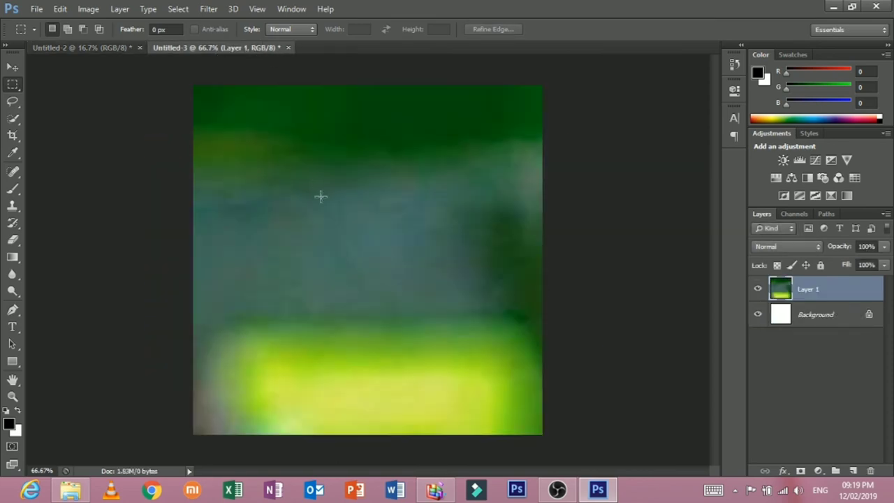
- Free-transform the pasted portrait to about 33% width and 37% height, positioned to cover the whole square canvas, and apply the transformation
key("ctrl+t")
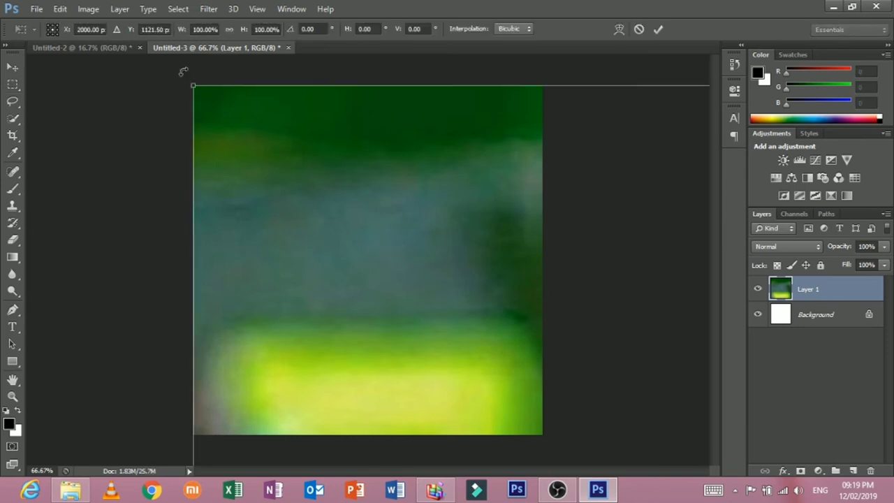
left_click_drag(325, 210, 248, 169)
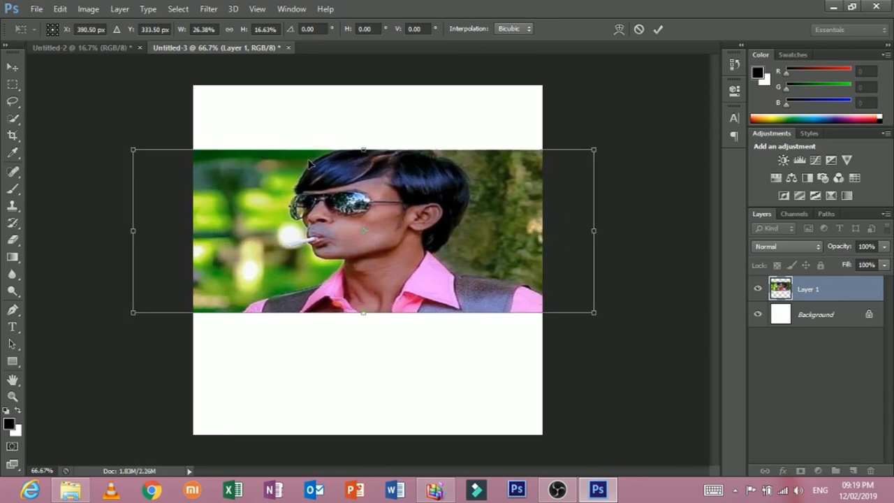
left_click_drag(366, 145, 368, 71)
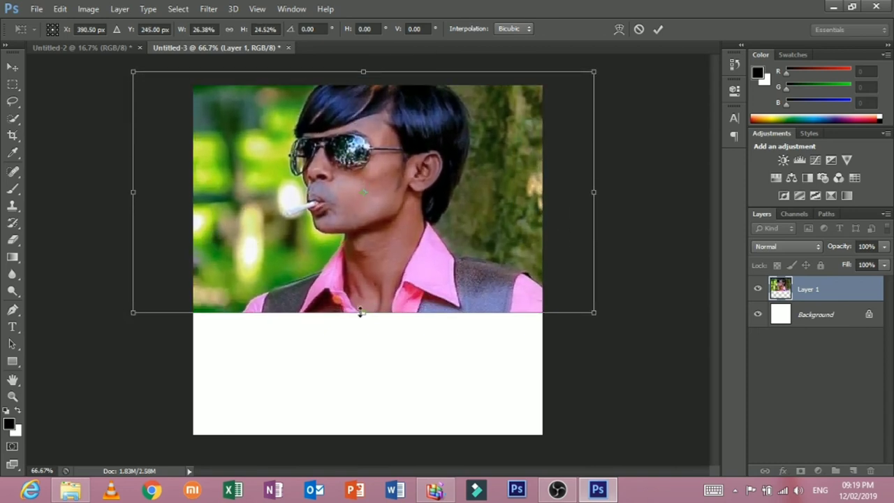
left_click_drag(360, 312, 361, 385)
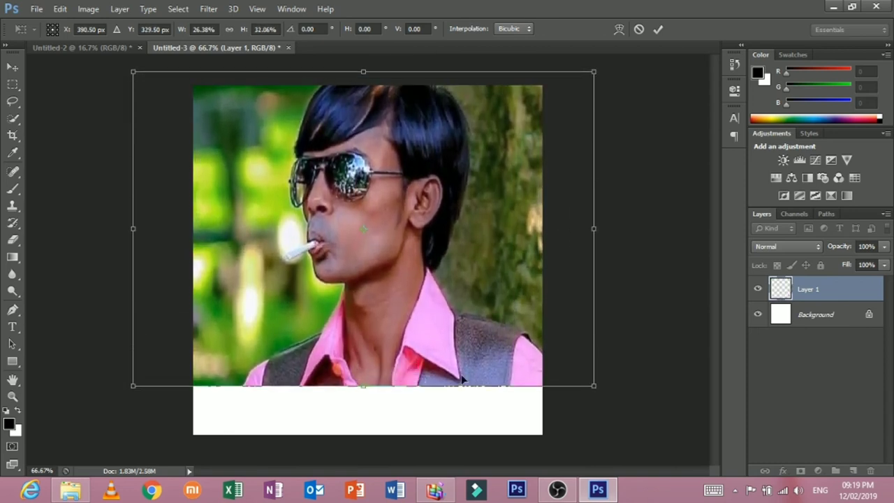
left_click_drag(593, 228, 679, 228)
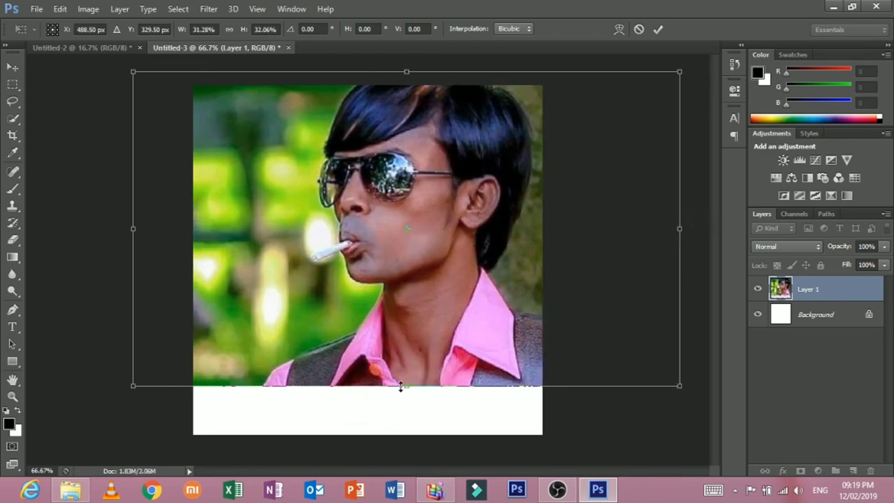
left_click_drag(400, 385, 403, 433)
left_click_drag(447, 341, 420, 340)
left_click_drag(654, 252, 630, 254)
left_click(13, 68)
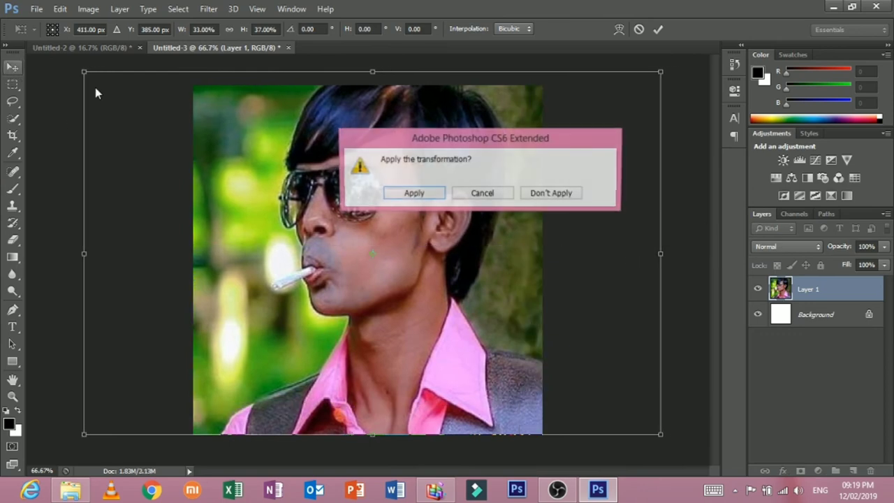
left_click(409, 194)
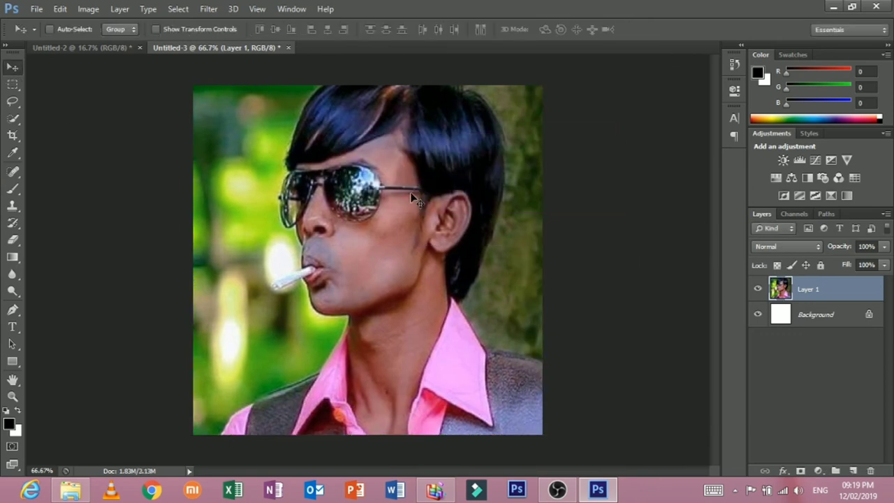
- Apply a Hue/Saturation adjustment to the portrait layer with hue +28, saturation +14 and lightness +15
left_click(83, 8)
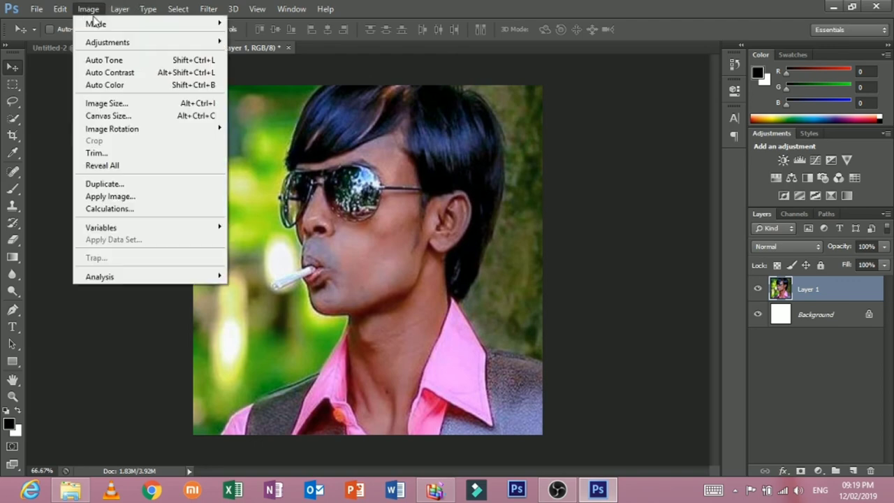
mouse_move(102, 43)
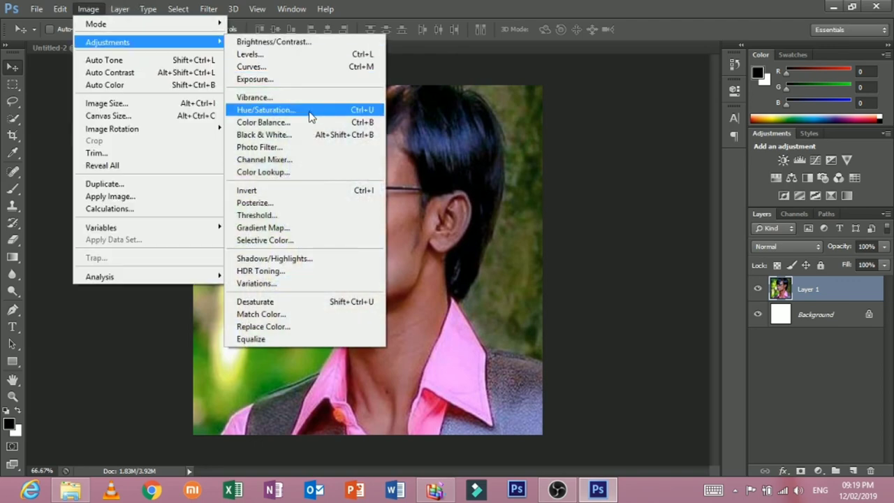
left_click(266, 109)
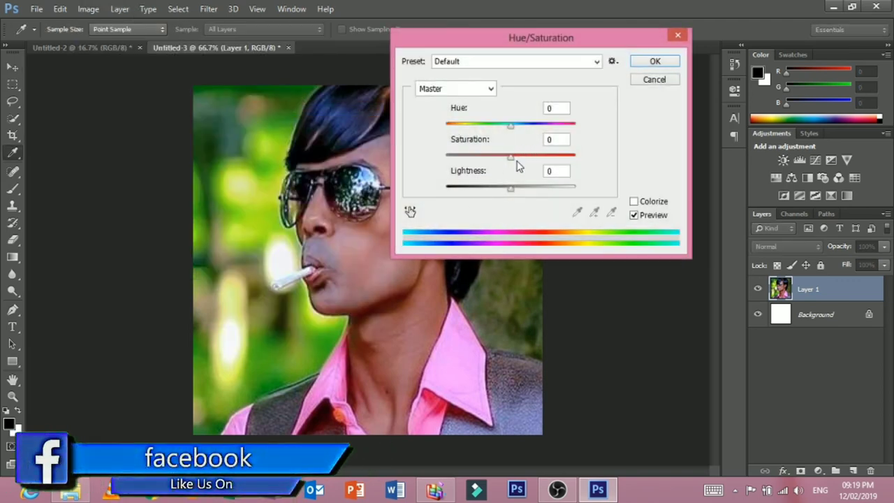
mouse_move(517, 161)
left_mouse_down()
mouse_move(538, 165)
mouse_move(520, 162)
left_mouse_up()
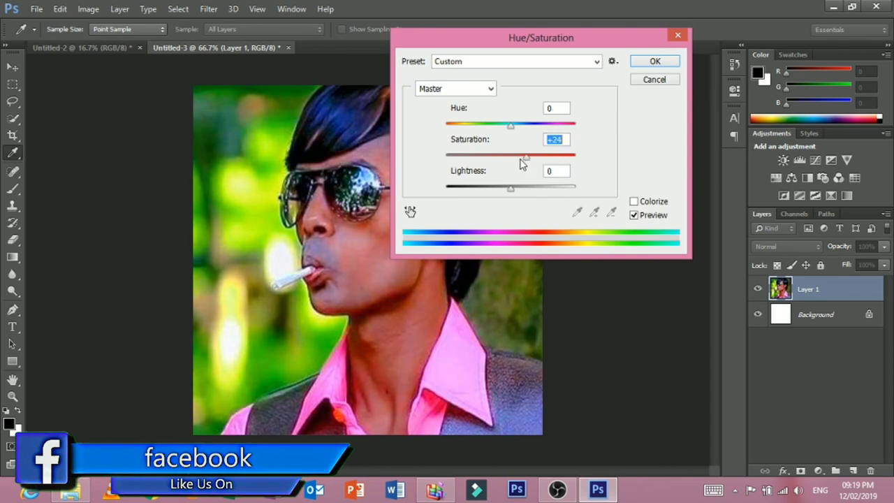
left_click_drag(510, 126, 530, 139)
left_click_drag(510, 188, 520, 192)
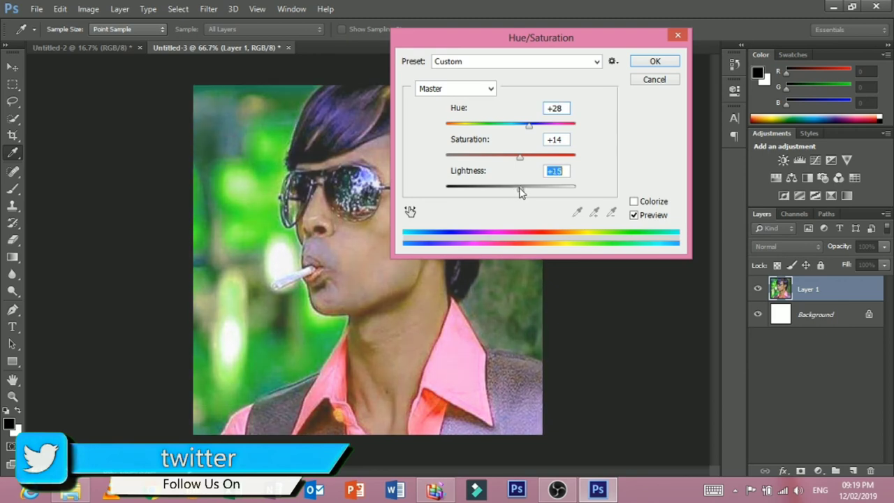
left_click(641, 62)
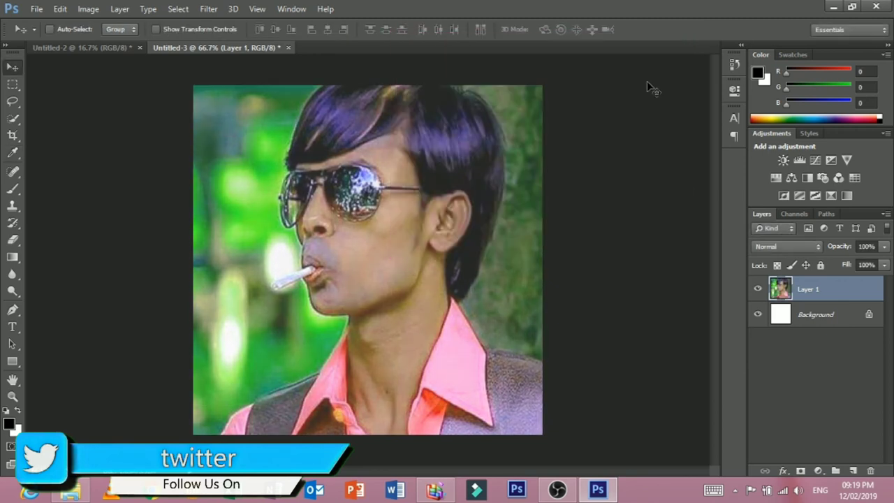